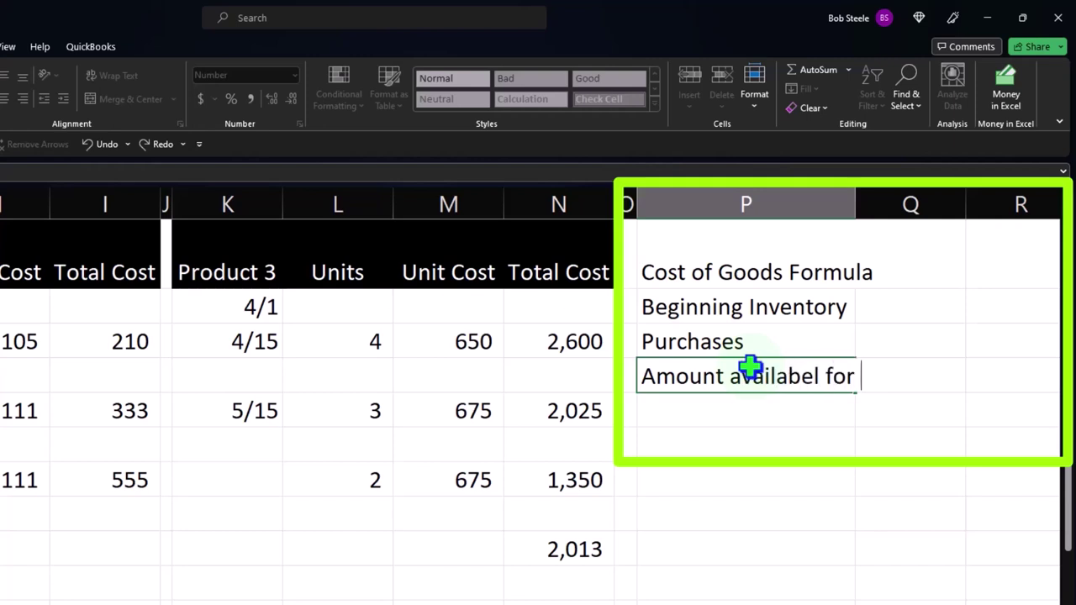
# Add the labels 'Amount availabel for sale', 'Ending enventory' and 'Cost of Goods Sold' in column P, then widen it
pyautogui.write('sale')
pyautogui.press('Return')
pyautogui.write('En')
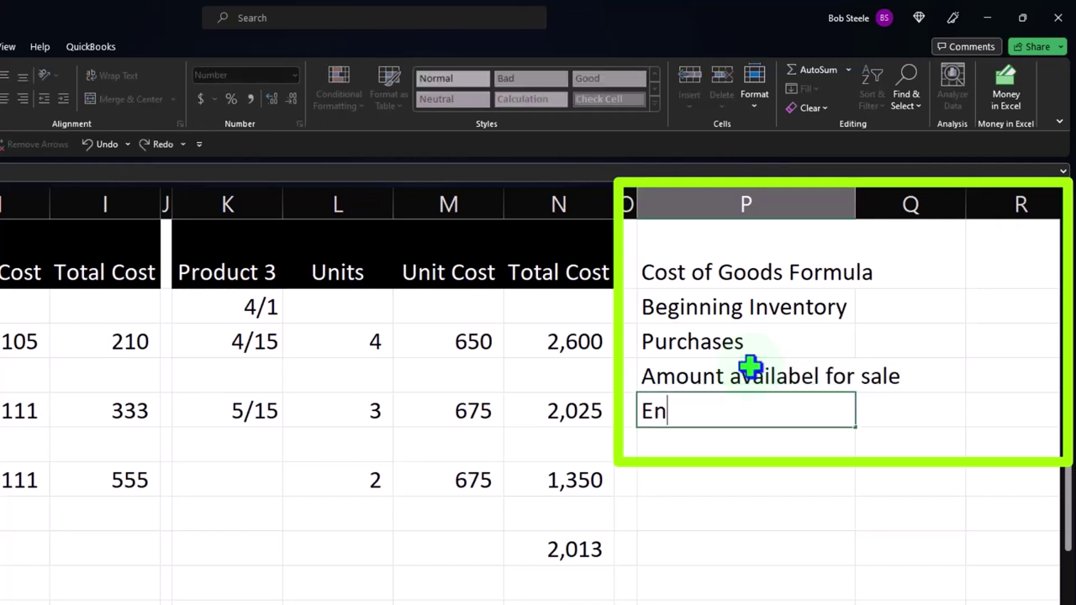
pyautogui.write('ding enventory')
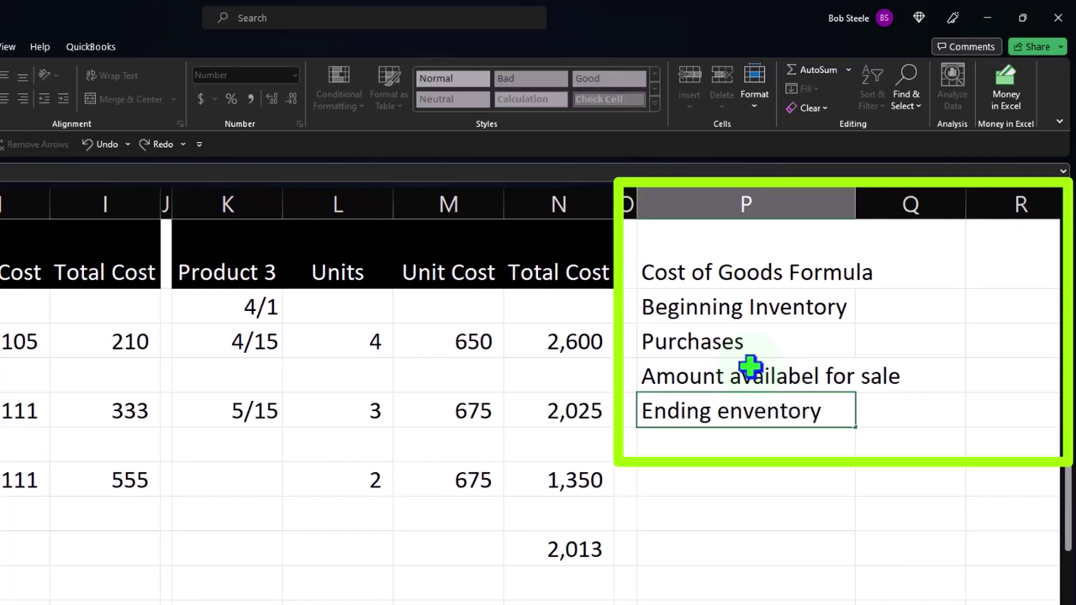
pyautogui.press('Return')
pyautogui.write('Cos')
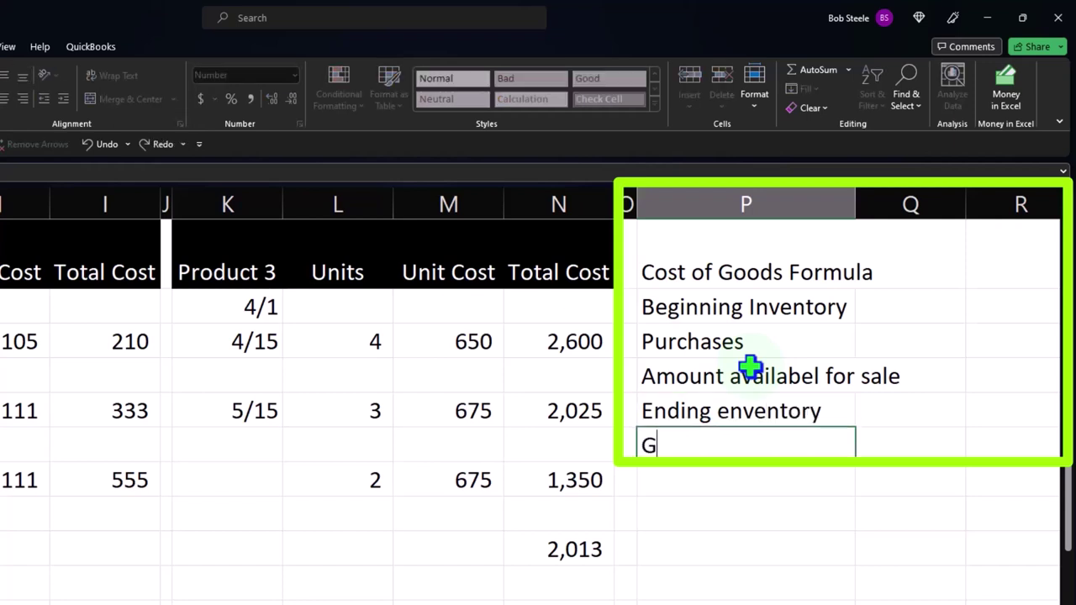
pyautogui.press('BackSpace')
pyautogui.press('BackSpace')
pyautogui.write('ost of Goods ')
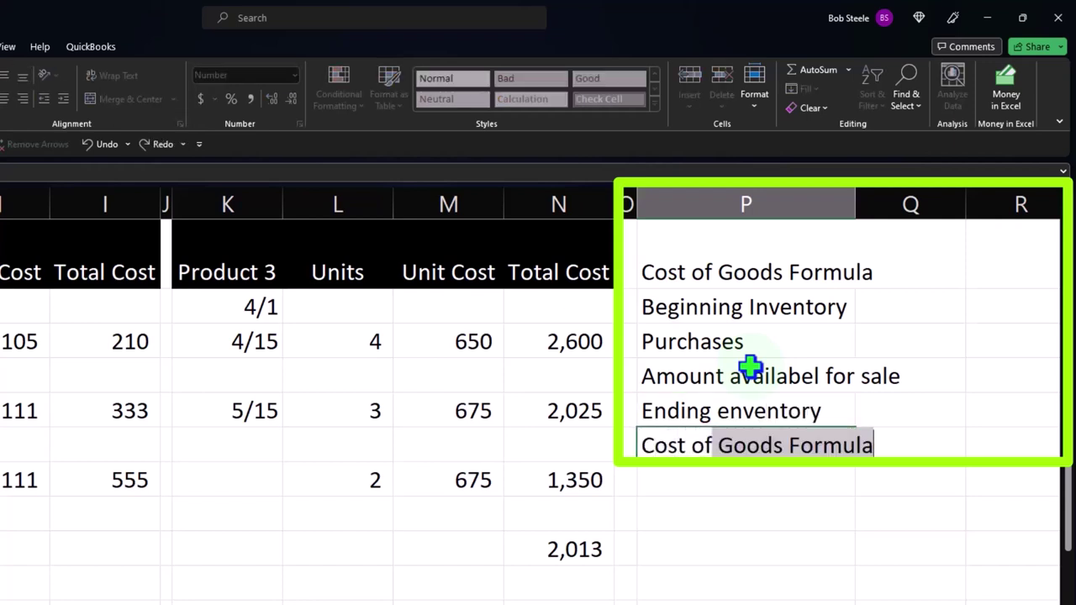
pyautogui.write('Sold')
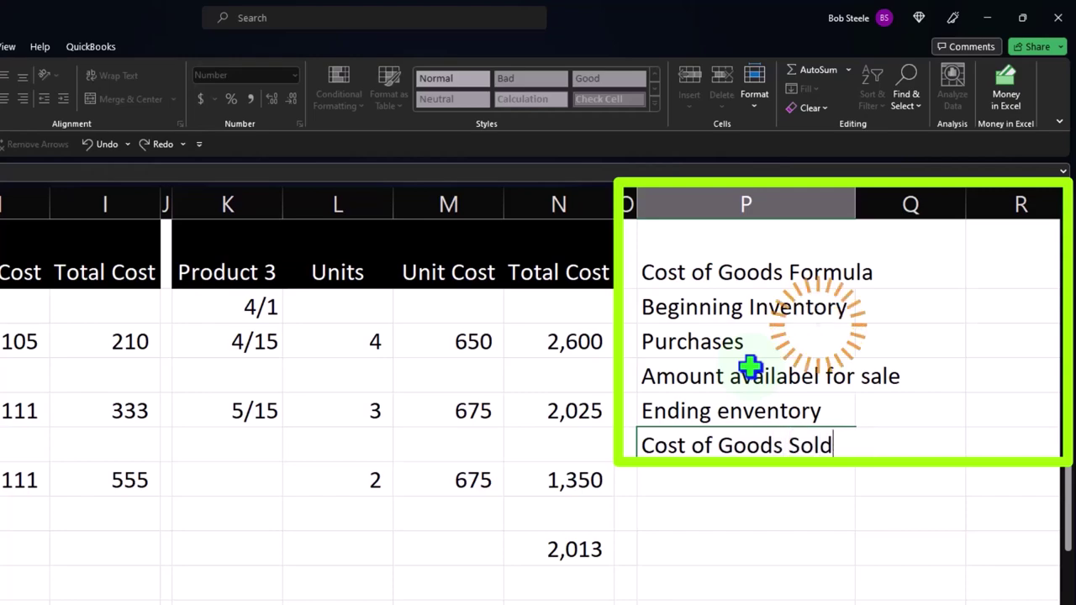
pyautogui.press('Tab')
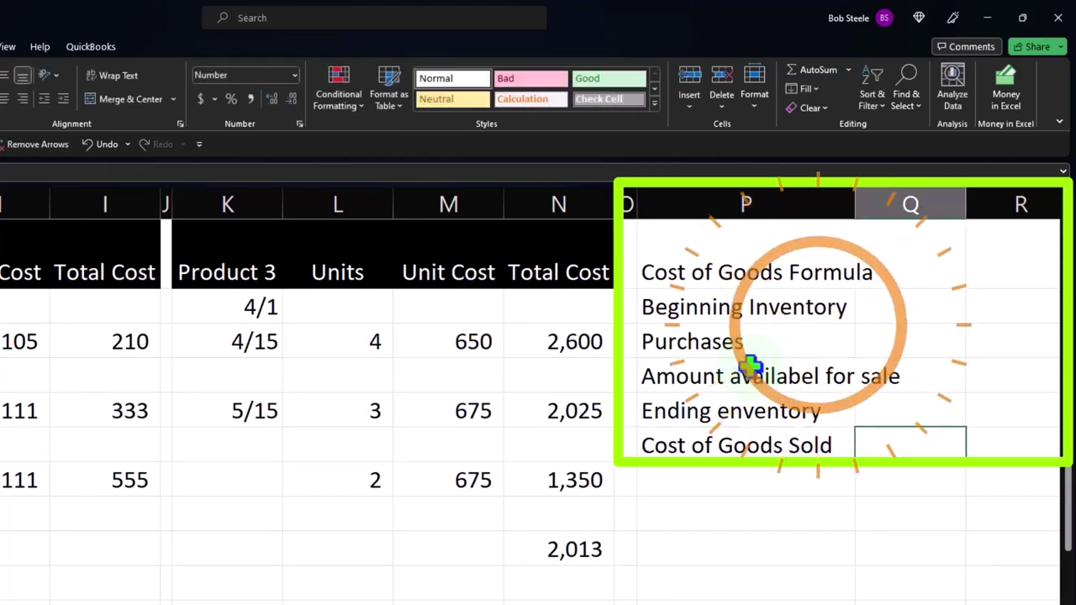
pyautogui.moveTo(855, 204); pyautogui.dragTo(924, 199)
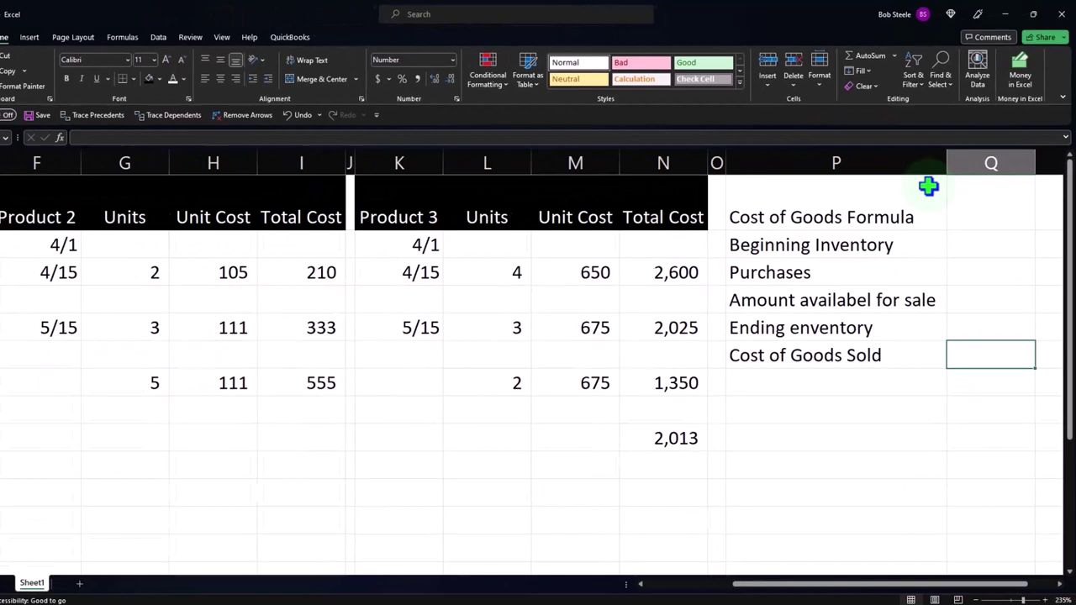
# Format the P1:Q1 Cost of Goods Formula header with black fill and white text
pyautogui.moveTo(948, 253); pyautogui.dragTo(800, 252)
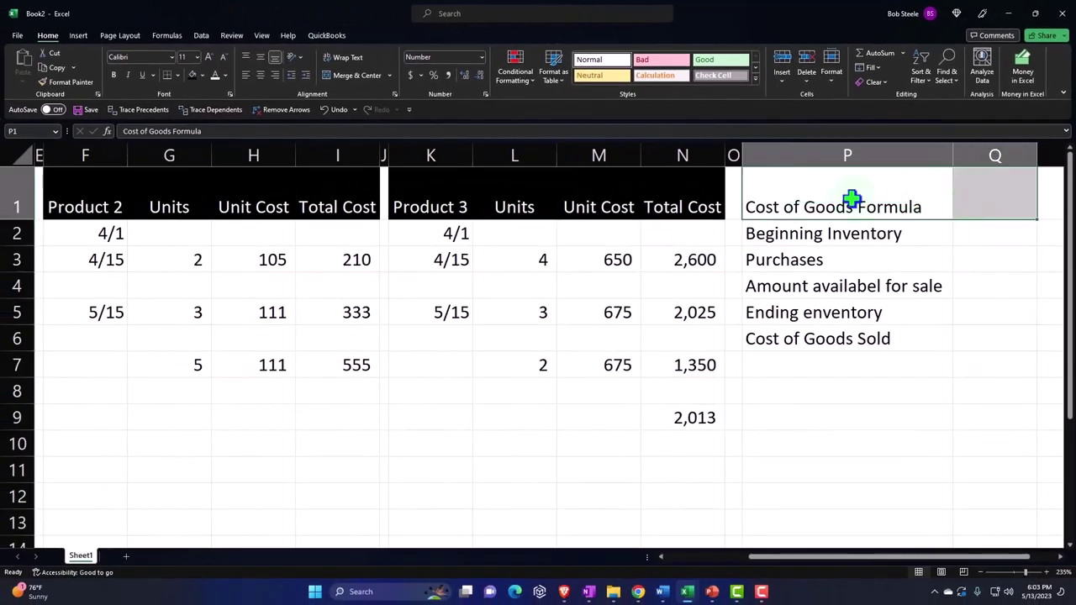
pyautogui.click(192, 75)
pyautogui.click(214, 75)
pyautogui.click(887, 255)
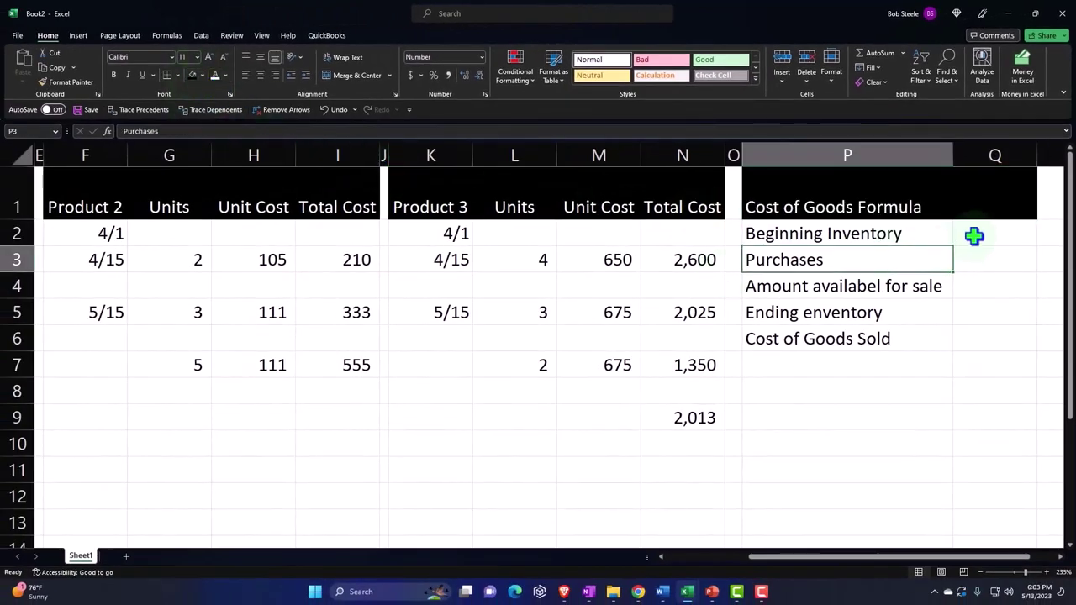
# Enter 0 as the Beginning Inventory amount in Q2
pyautogui.click(974, 236)
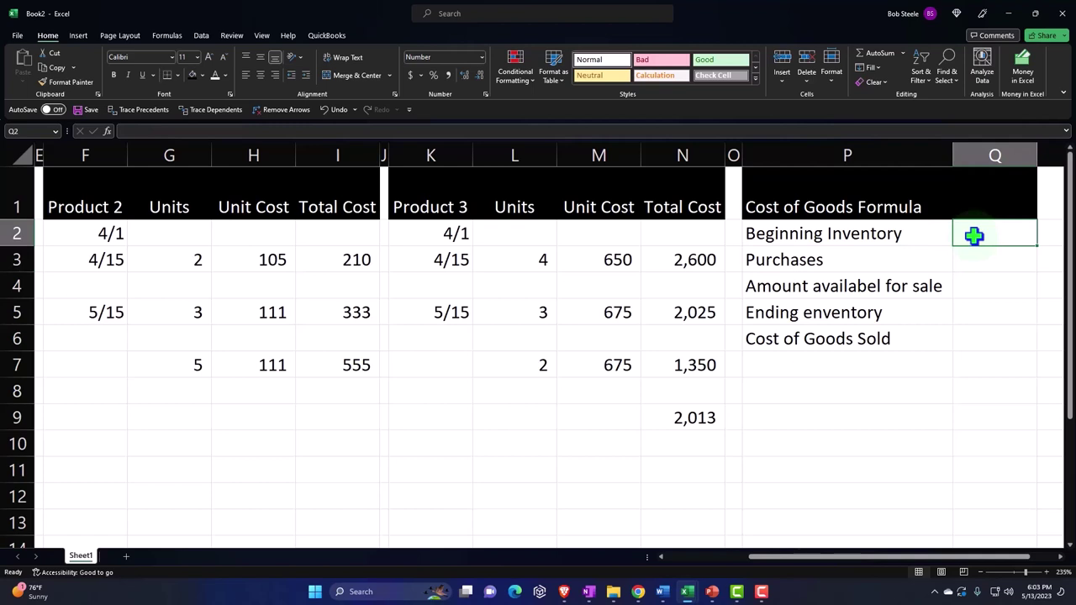
pyautogui.write('0')
pyautogui.press('Return')
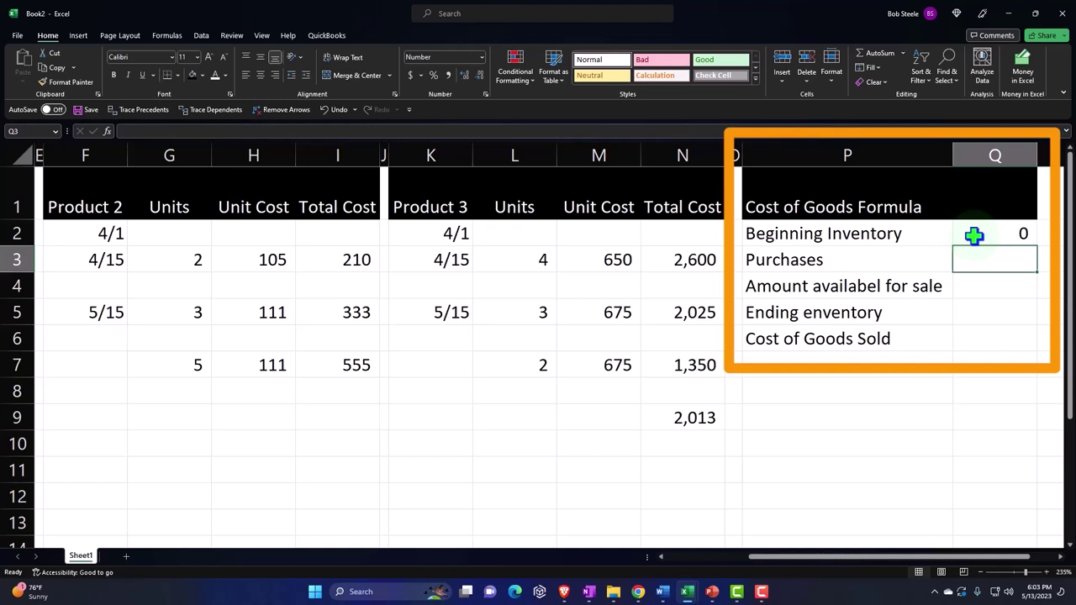
pyautogui.press('Down')
pyautogui.press('Down')
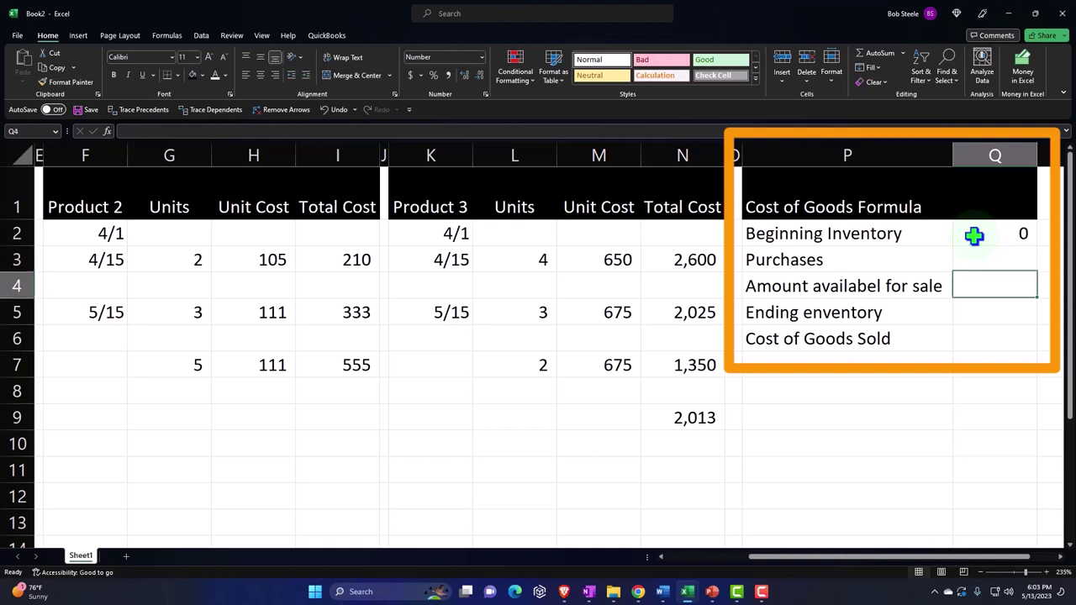
# Enter =N9 in the Ending enventory amount cell so it shows 2,013
pyautogui.write('=')
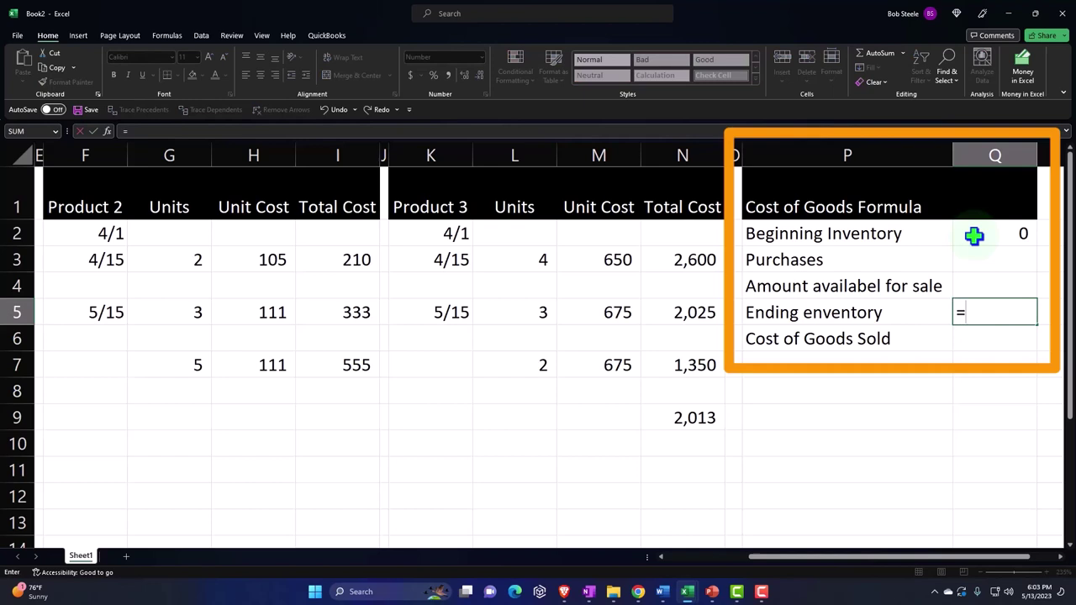
pyautogui.press('Left')
pyautogui.press('Left')
pyautogui.press('Left')
pyautogui.press('Down')
pyautogui.press('Down')
pyautogui.press('Down')
pyautogui.press('Down')
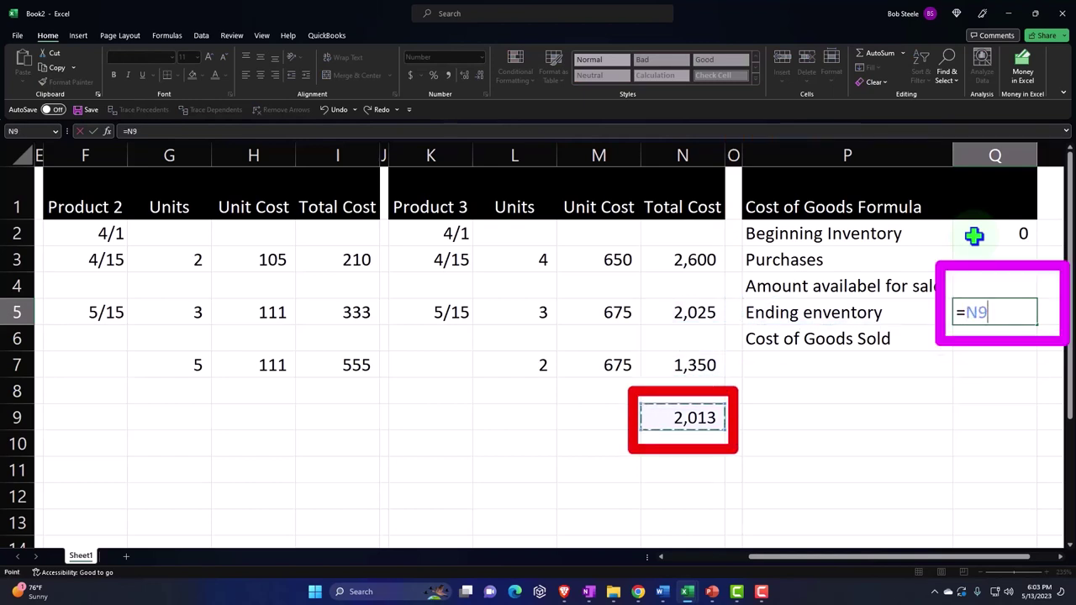
pyautogui.press('Left')
pyautogui.press('Left')
pyautogui.press('Left')
pyautogui.press('Left')
pyautogui.press('Left')
pyautogui.press('Left')
pyautogui.press('Left')
pyautogui.press('Left')
pyautogui.press('Left')
pyautogui.press('Left')
pyautogui.press('Left')
pyautogui.press('Left')
pyautogui.press('Left')
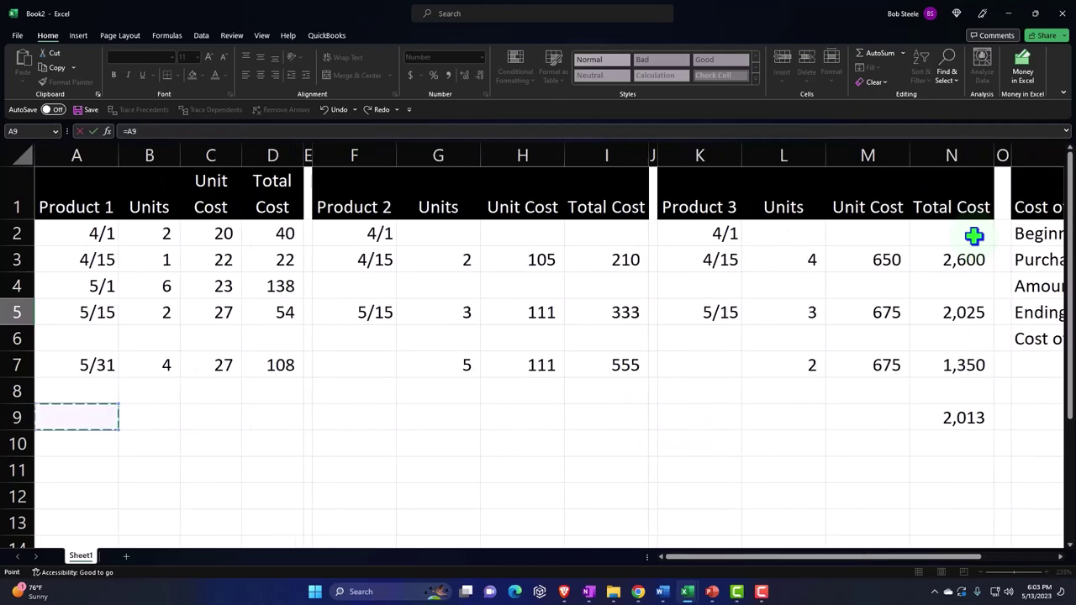
pyautogui.press('Right')
pyautogui.press('Right')
pyautogui.press('Right')
pyautogui.press('Right')
pyautogui.press('Right')
pyautogui.press('Right')
pyautogui.press('Right')
pyautogui.press('Right')
pyautogui.press('Right')
pyautogui.press('Right')
pyautogui.press('Right')
pyautogui.press('Right')
pyautogui.press('Right')
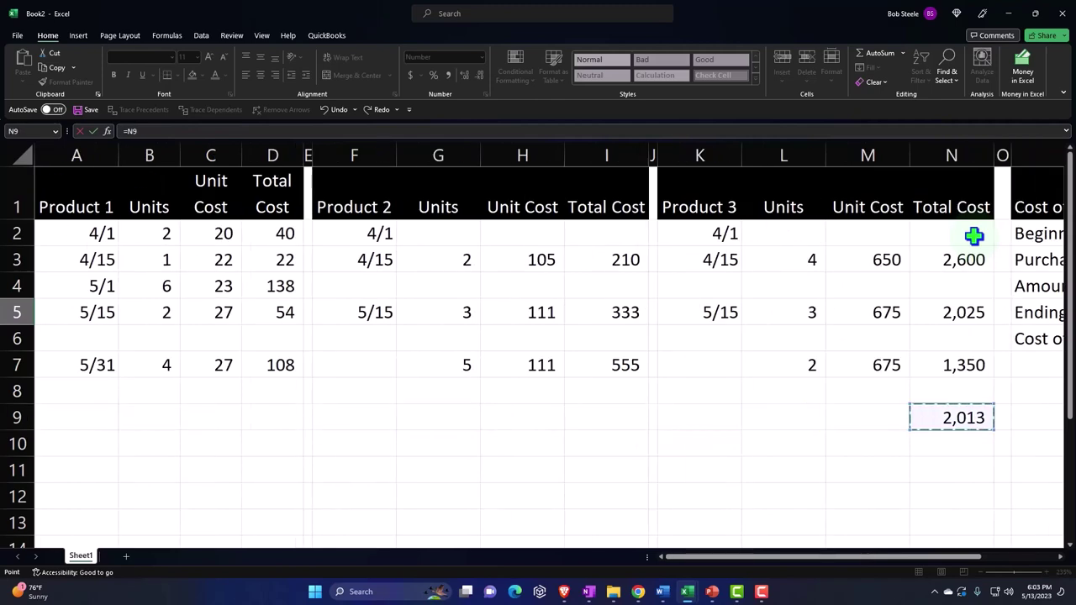
pyautogui.press('Return')
pyautogui.press('Right')
pyautogui.press('Right')
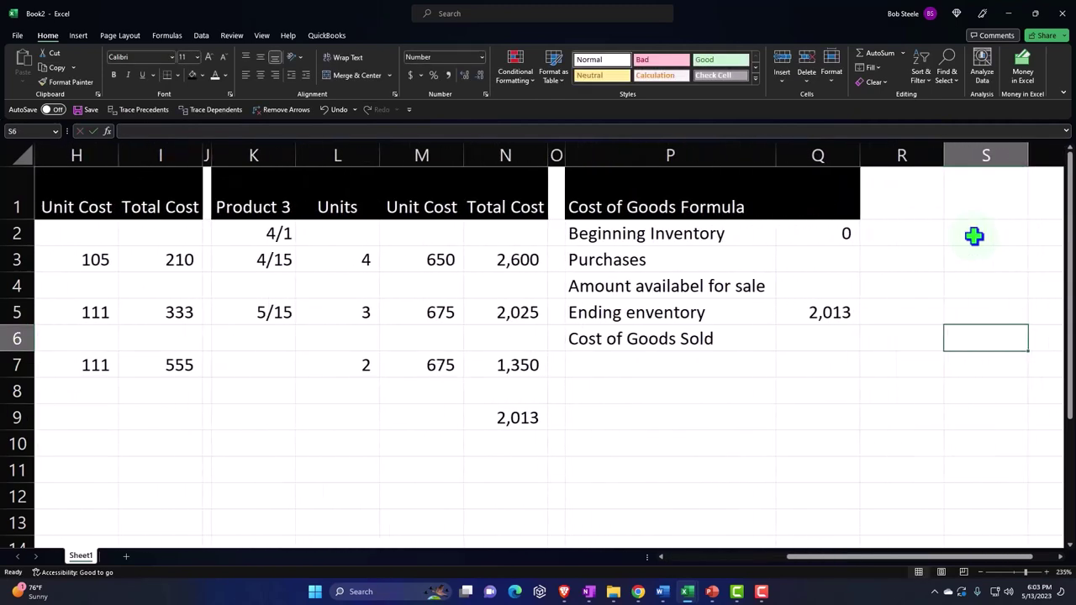
pyautogui.press('Left')
pyautogui.press('Left')
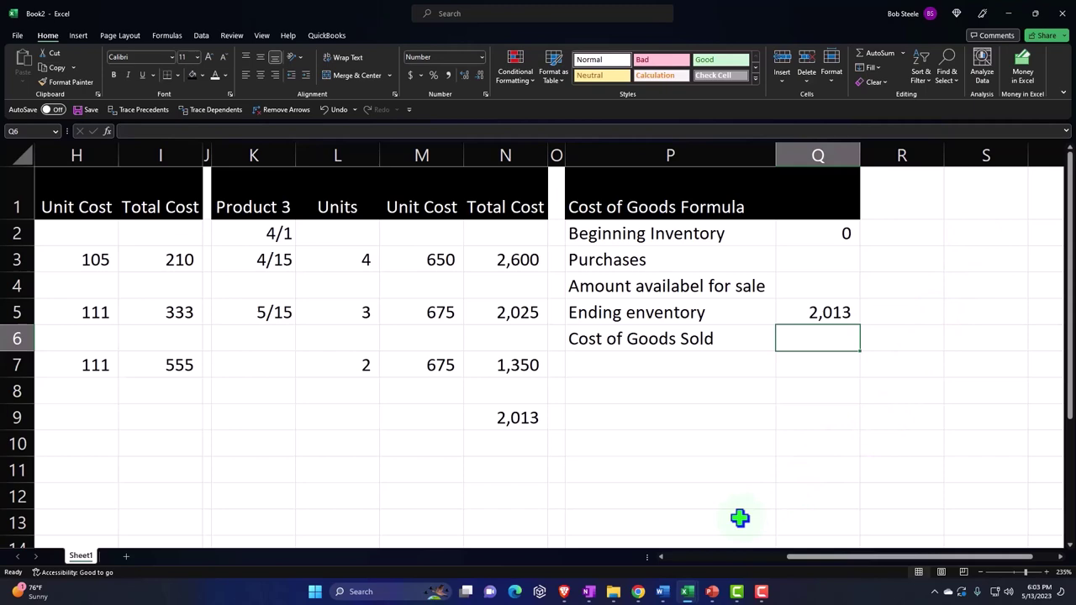
# Read the QuickBooks Profit and Loss total and enter 3,409 as Cost of Goods Sold
pyautogui.moveTo(639, 592)
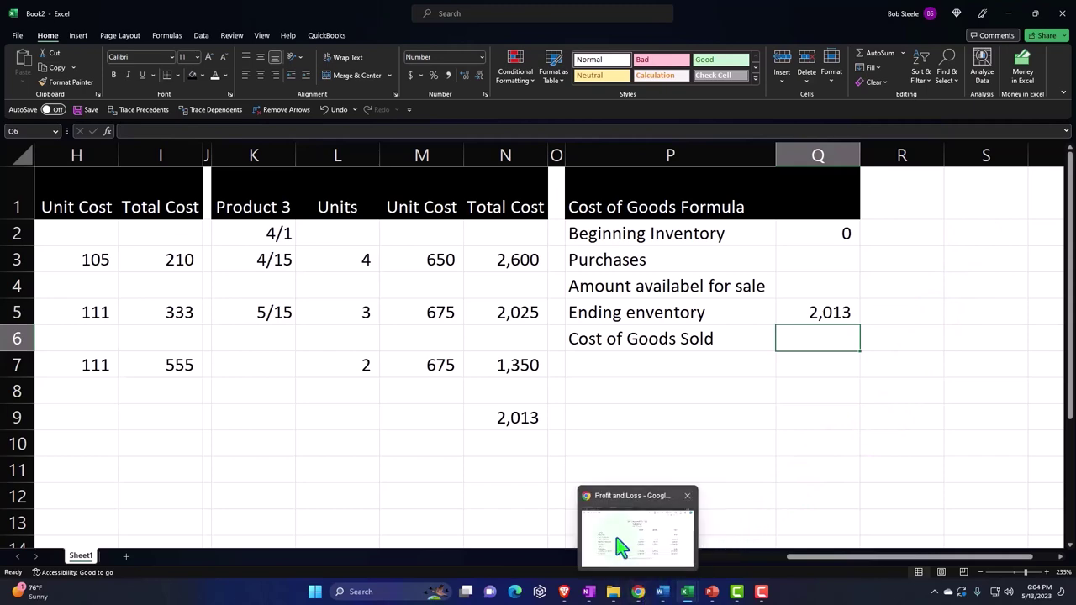
pyautogui.click(617, 545)
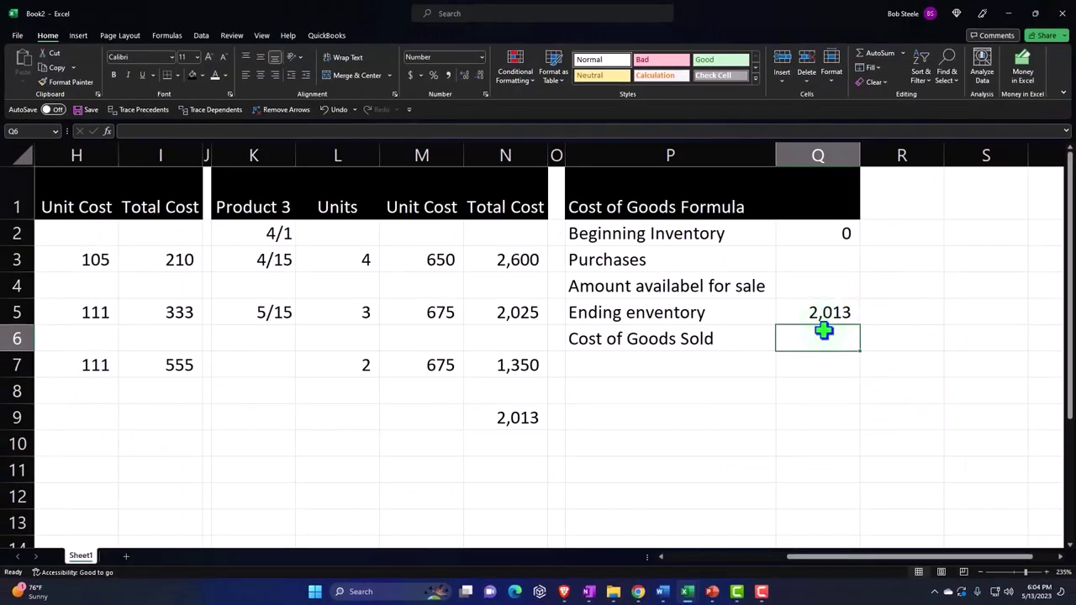
pyautogui.write('3,4')
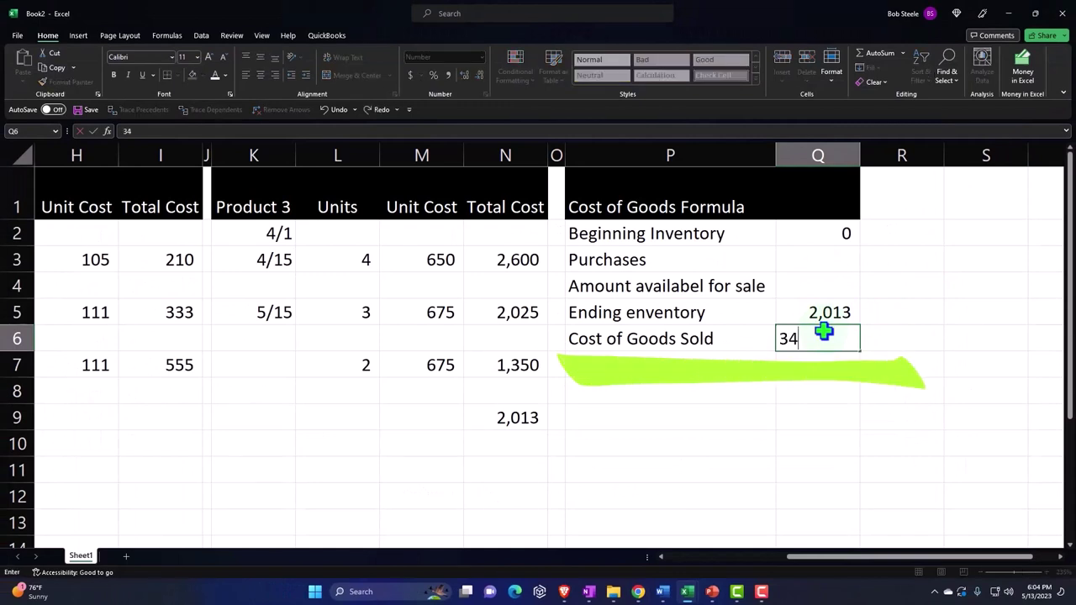
pyautogui.write('09')
pyautogui.press('Return')
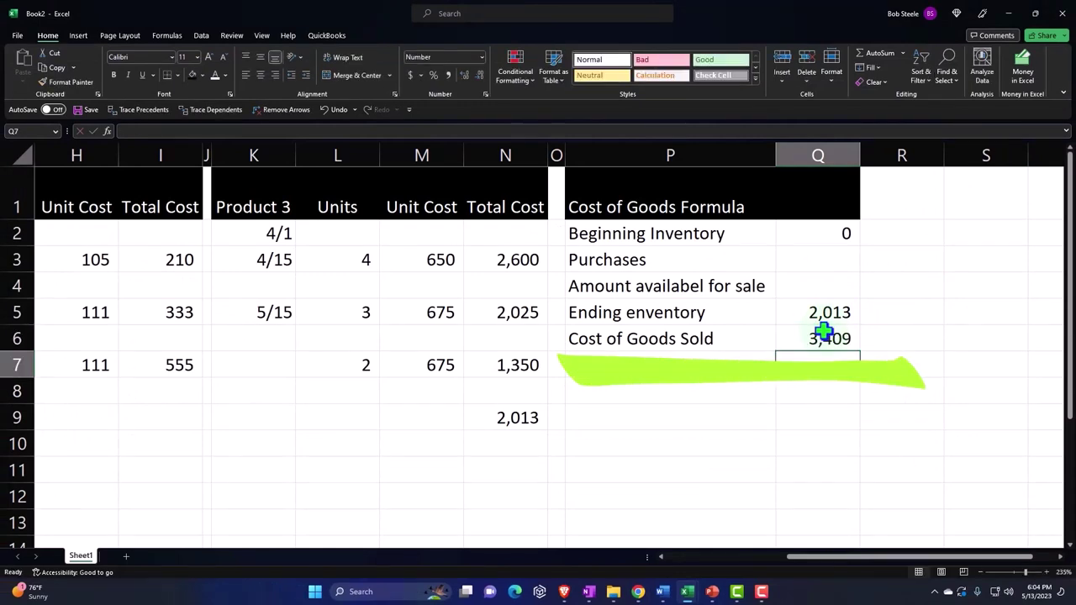
pyautogui.press('Up')
pyautogui.press('Up')
pyautogui.press('Up')
pyautogui.press('Up')
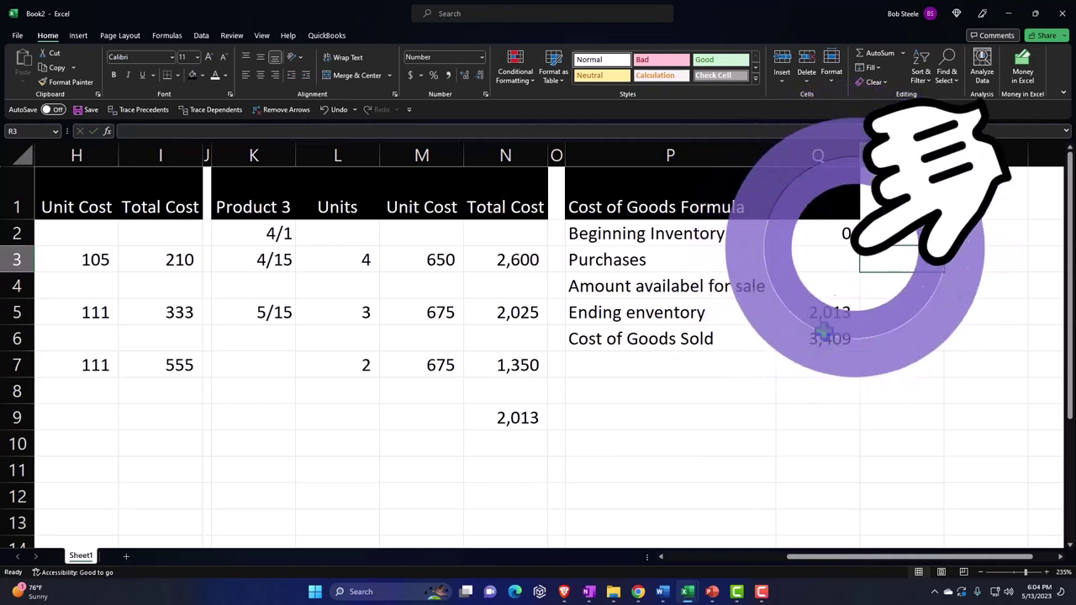
pyautogui.press('Right')
pyautogui.press('Right')
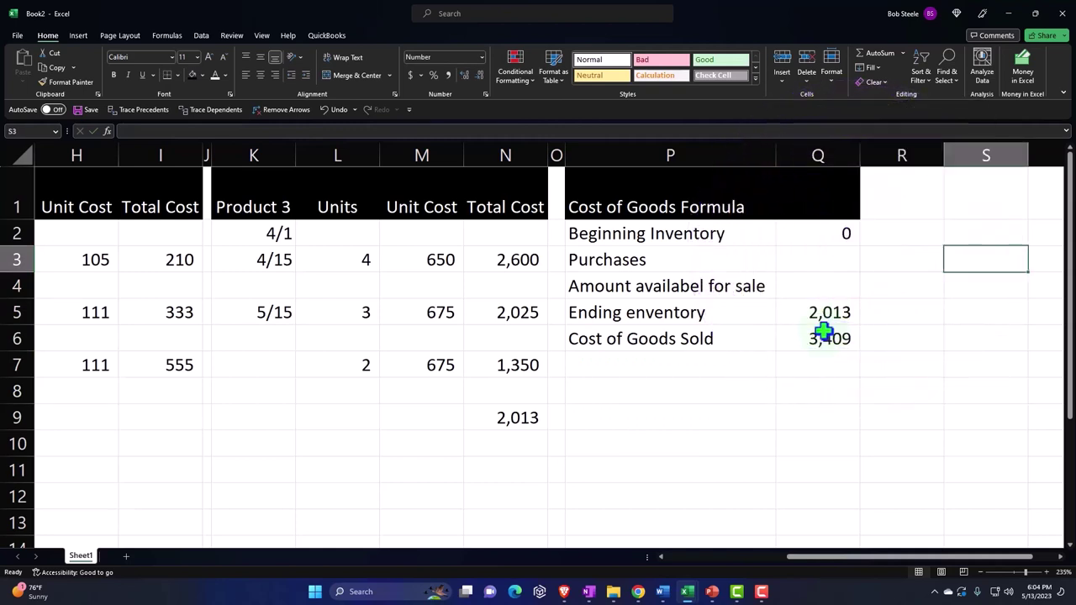
# Type the note 0+x-2013=3409 in S3 beside Purchases
pyautogui.write('0')
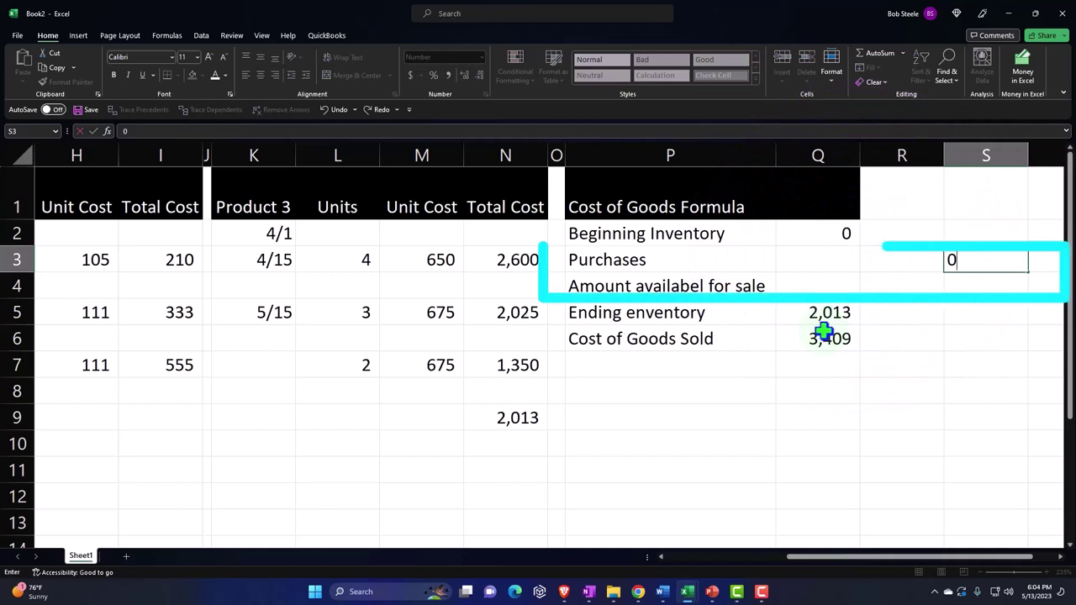
pyautogui.write('+x')
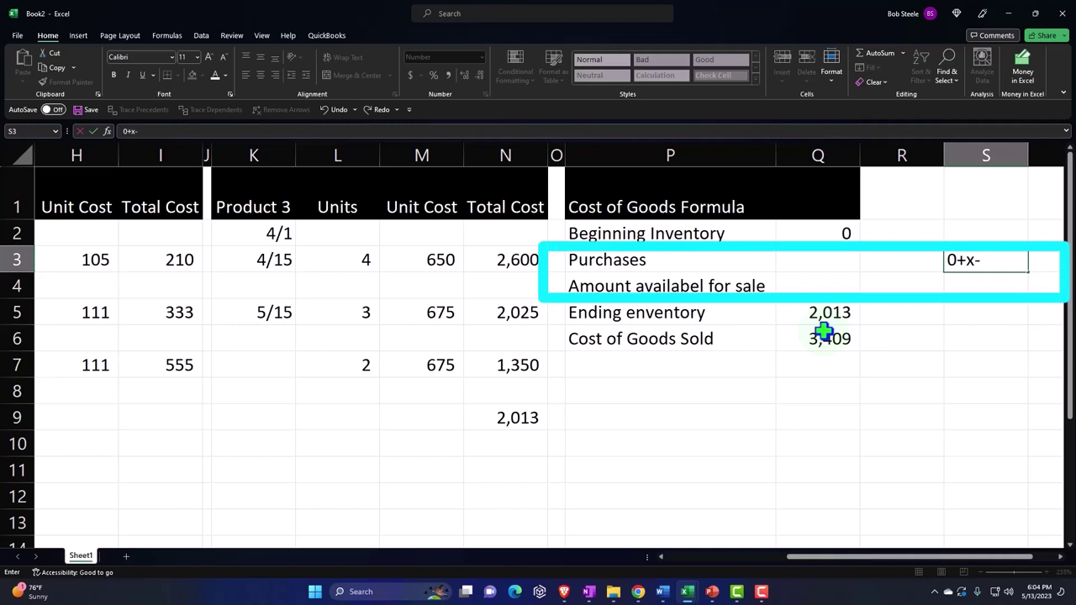
pyautogui.write('-2013=3409')
pyautogui.press('Return')
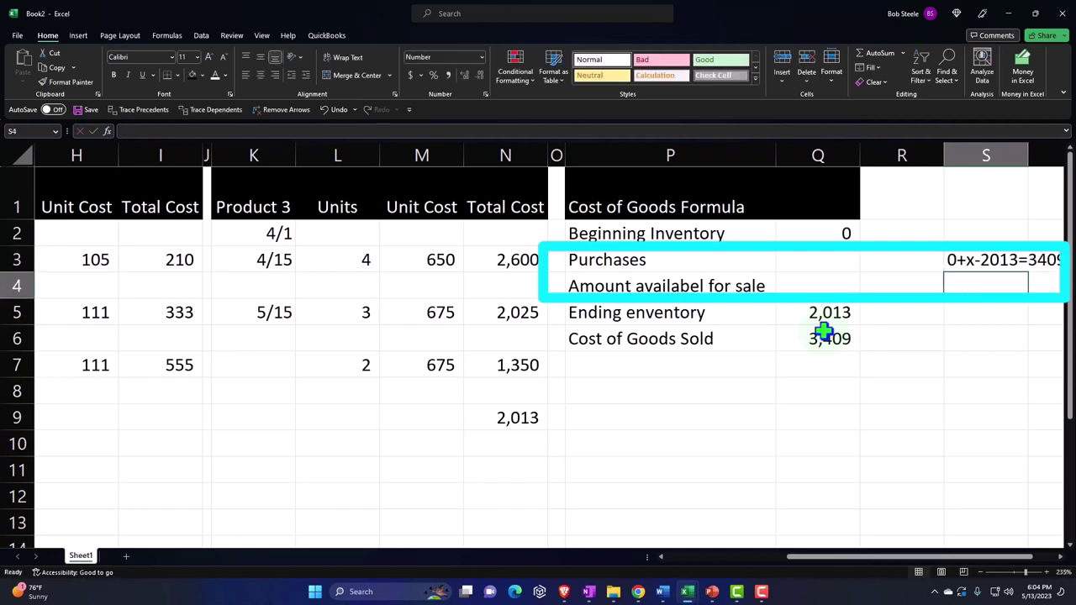
pyautogui.press('Right')
pyautogui.press('Right')
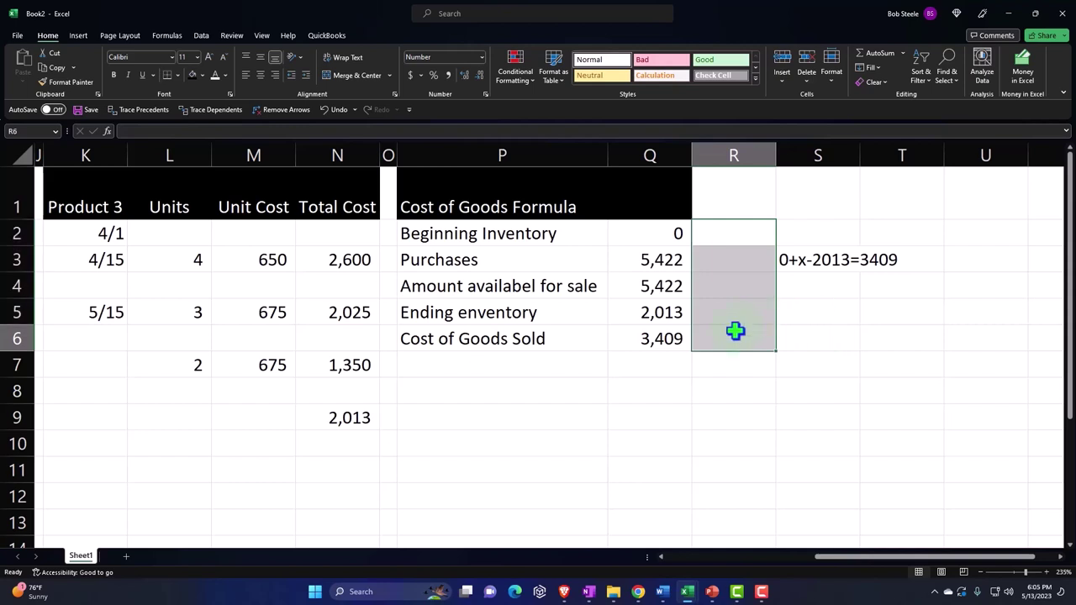
# Rewrite Purchases in Q3 as =Q6+Q5, Cost of Goods Sold plus Ending enventory
pyautogui.click(735, 333)
pyautogui.click(645, 262)
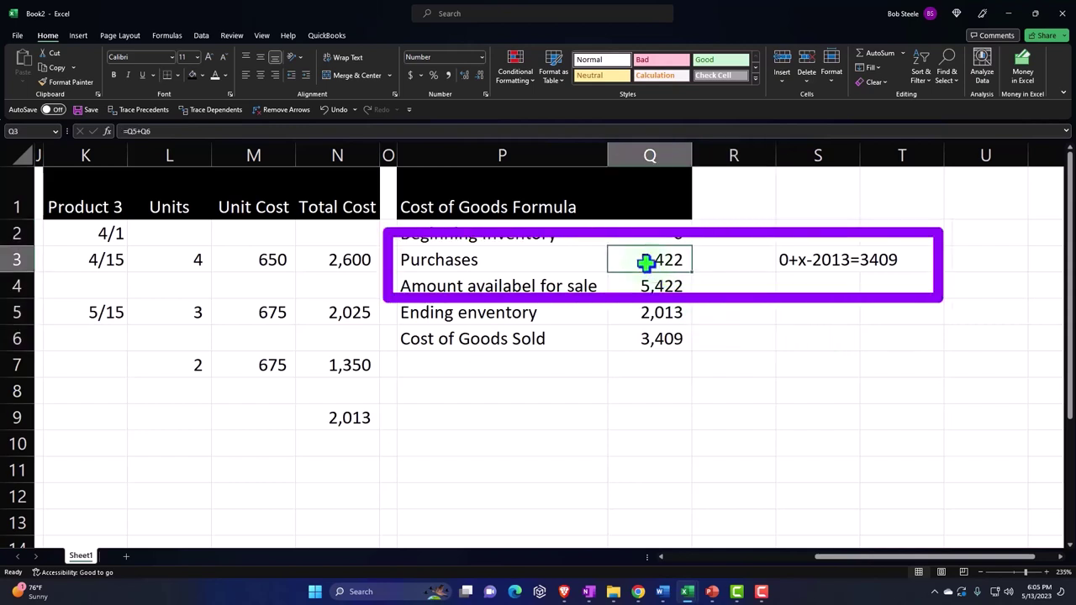
pyautogui.write('=')
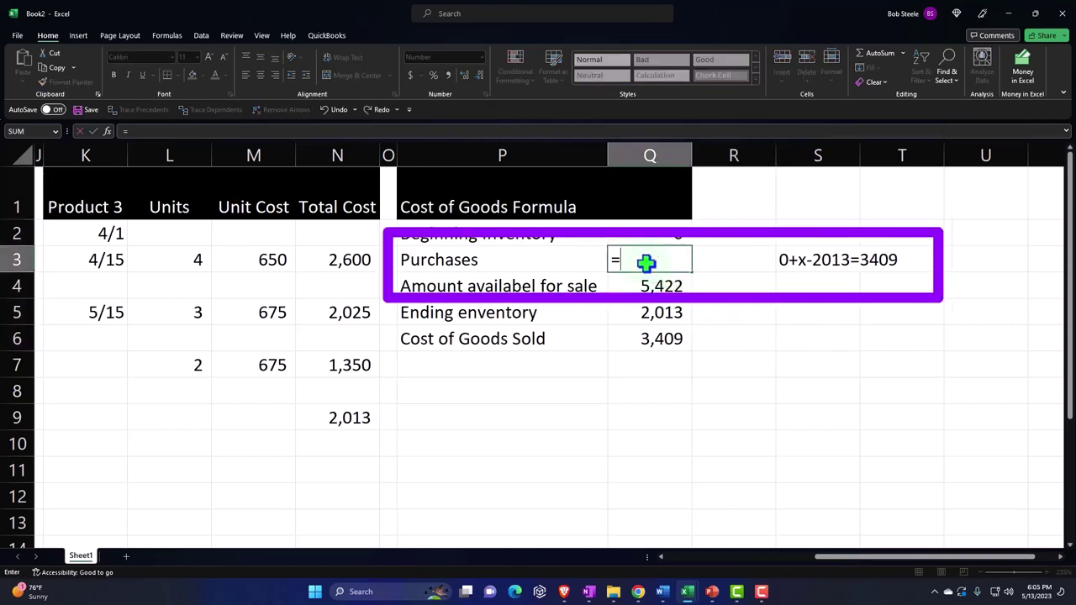
pyautogui.press('Down')
pyautogui.press('Down')
pyautogui.press('Down')
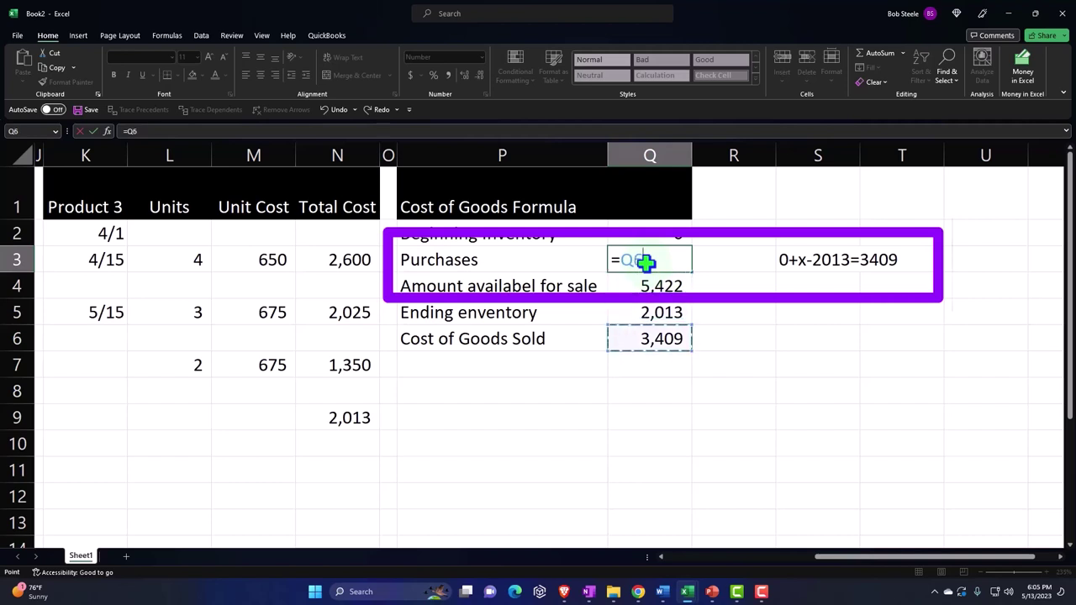
pyautogui.write('+')
pyautogui.press('Down')
pyautogui.press('Down')
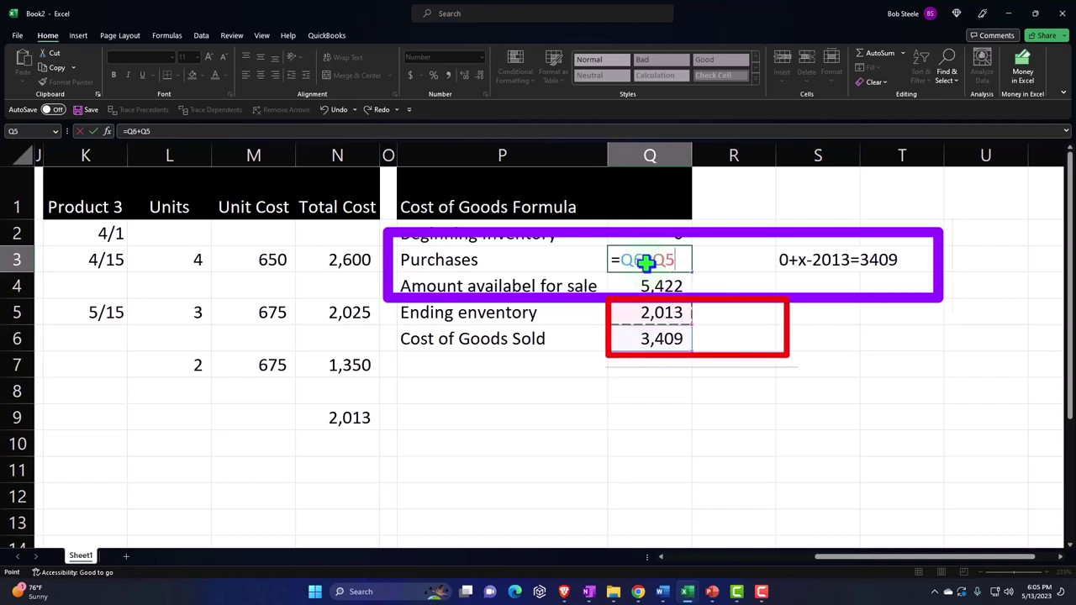
pyautogui.press('Return')
# Make Amount availabel for sale in Q4 the formula =Q3+Q2
pyautogui.press('Down')
pyautogui.press('Up')
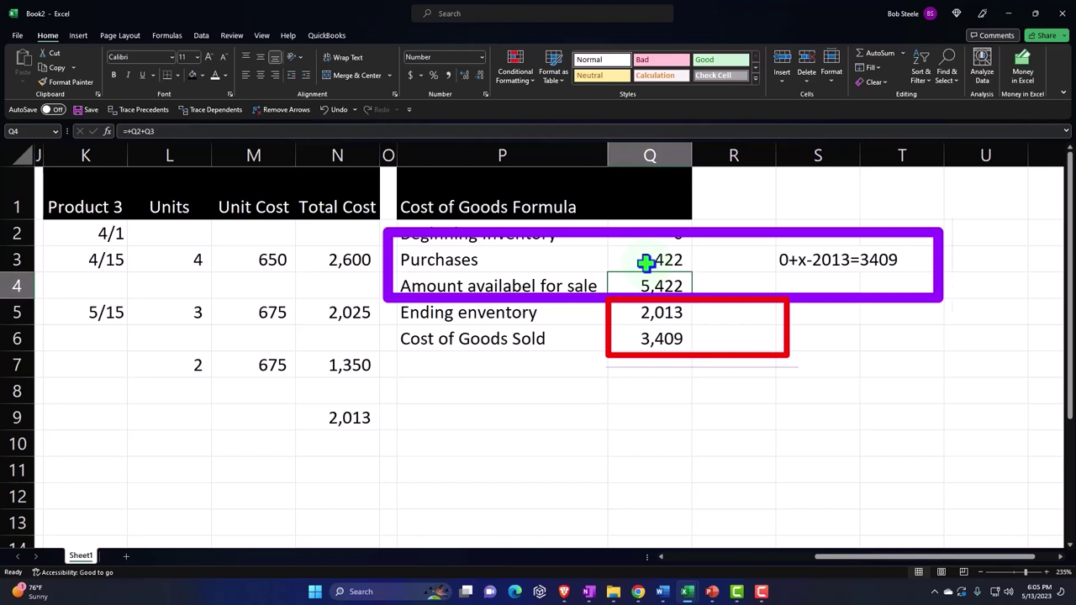
pyautogui.write('+')
pyautogui.press('Up')
pyautogui.write('+')
pyautogui.press('Up')
pyautogui.press('Up')
pyautogui.press('Return')
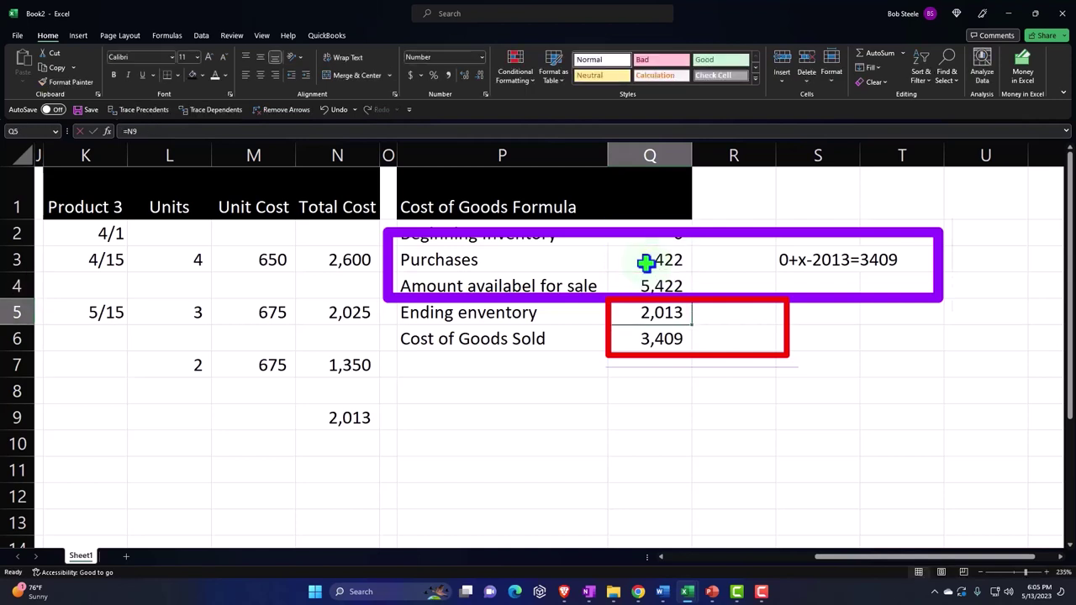
pyautogui.press('Right')
pyautogui.press('Up')
pyautogui.press('Up')
pyautogui.press('Up')
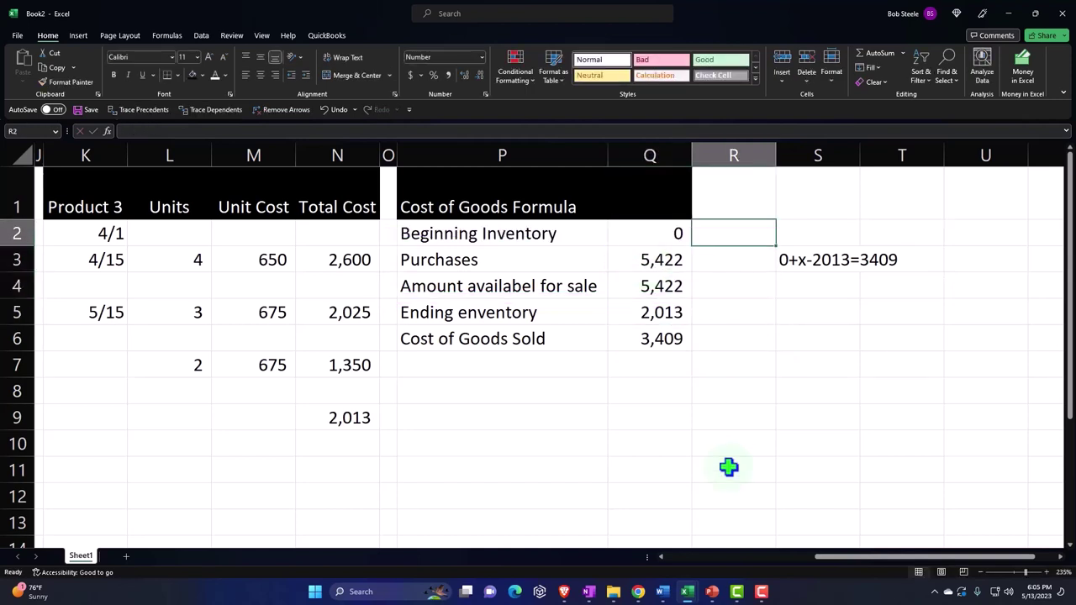
# Enter 0, =Q3 and =SUM(R2:R3) in check cells R2 to R4
pyautogui.write('0')
pyautogui.press('Return')
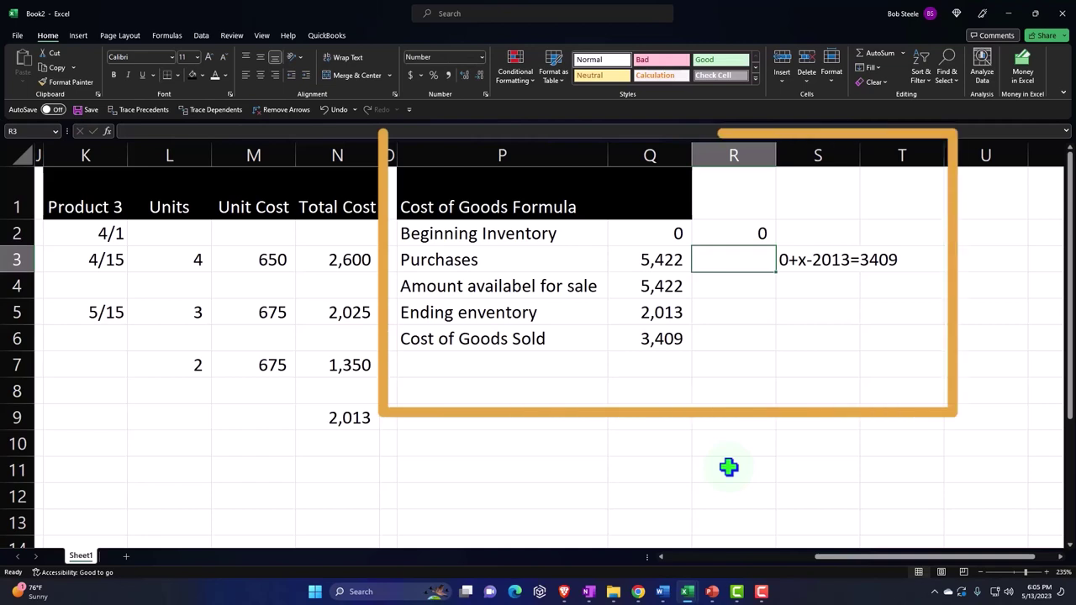
pyautogui.write('=')
pyautogui.press('Left')
pyautogui.press('Return')
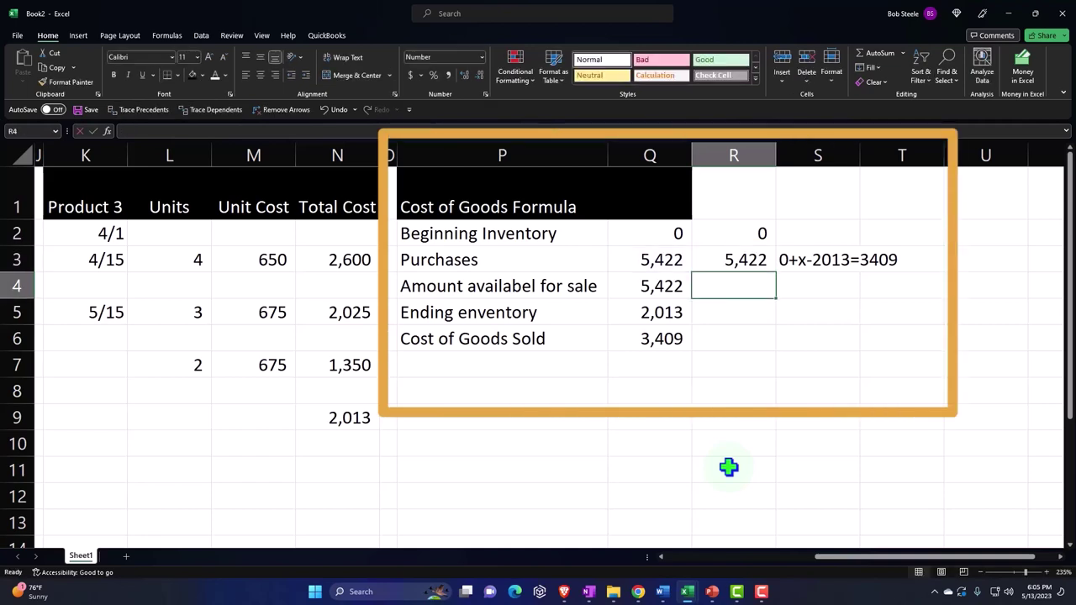
pyautogui.write('=sum(')
pyautogui.press('Up')
pyautogui.hotkey('shift', 'Up')
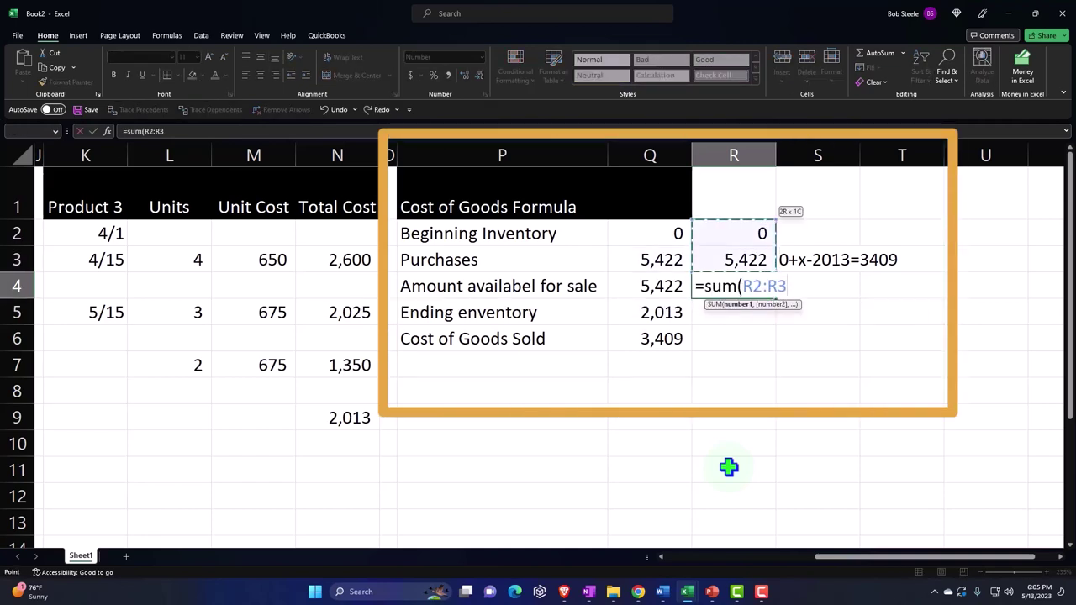
pyautogui.press('Return')
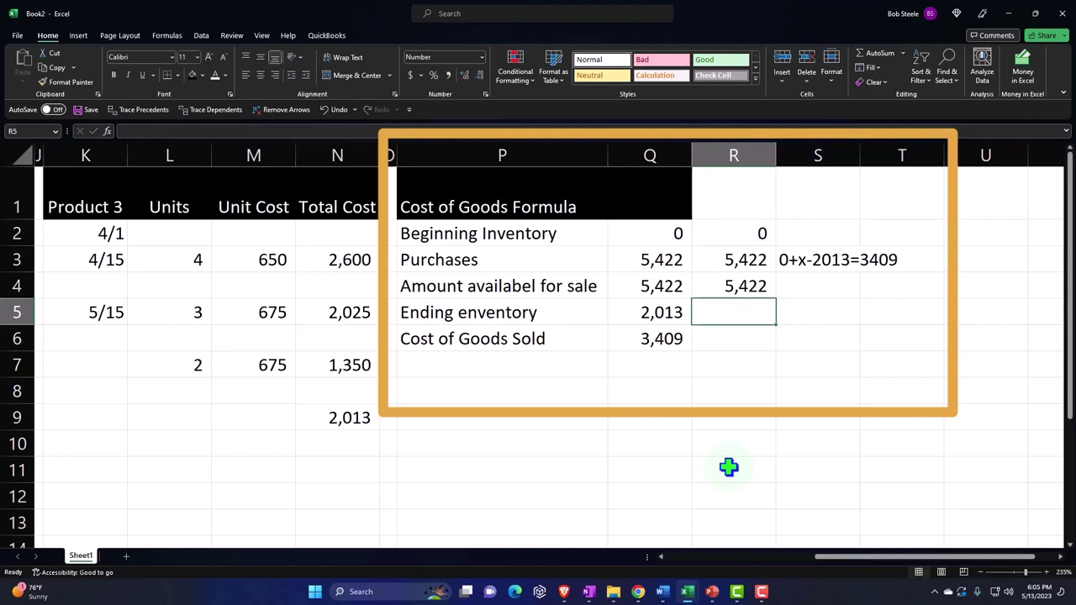
# Enter =Q5 in R5 and =R4-R5 in R6, giving 2,013 and 3,409
pyautogui.write('=')
pyautogui.press('Left')
pyautogui.press('Return')
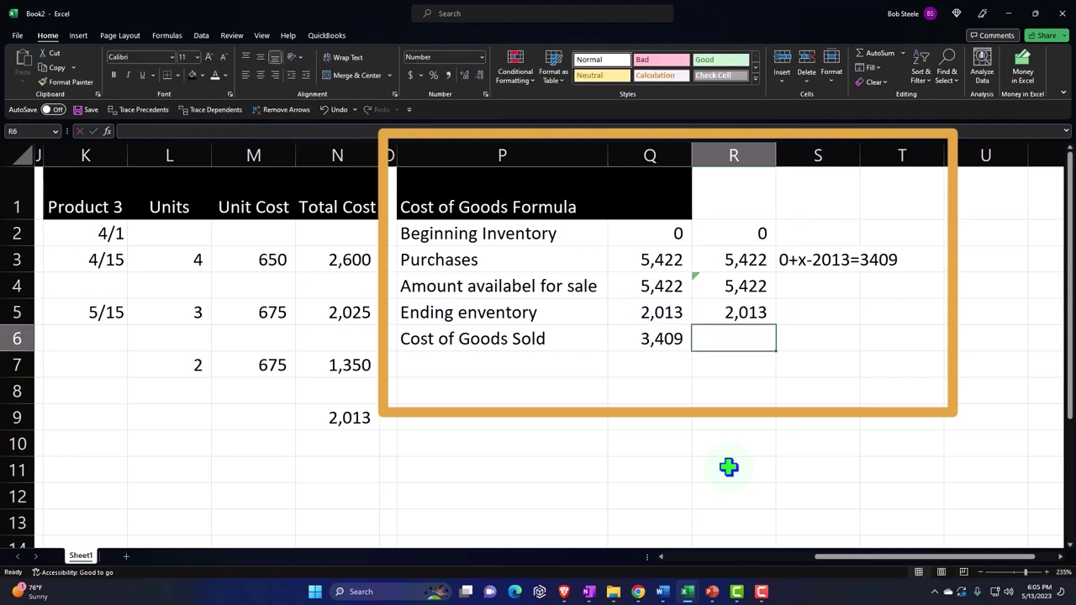
pyautogui.write('=')
pyautogui.press('Up')
pyautogui.press('Up')
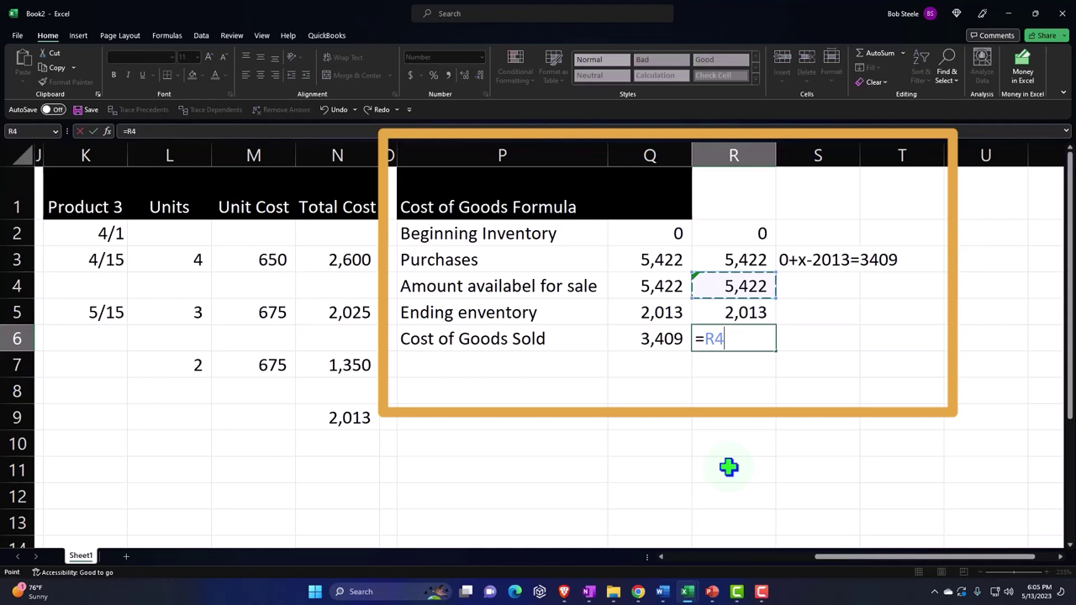
pyautogui.write('-')
pyautogui.press('Up')
pyautogui.press('Return')
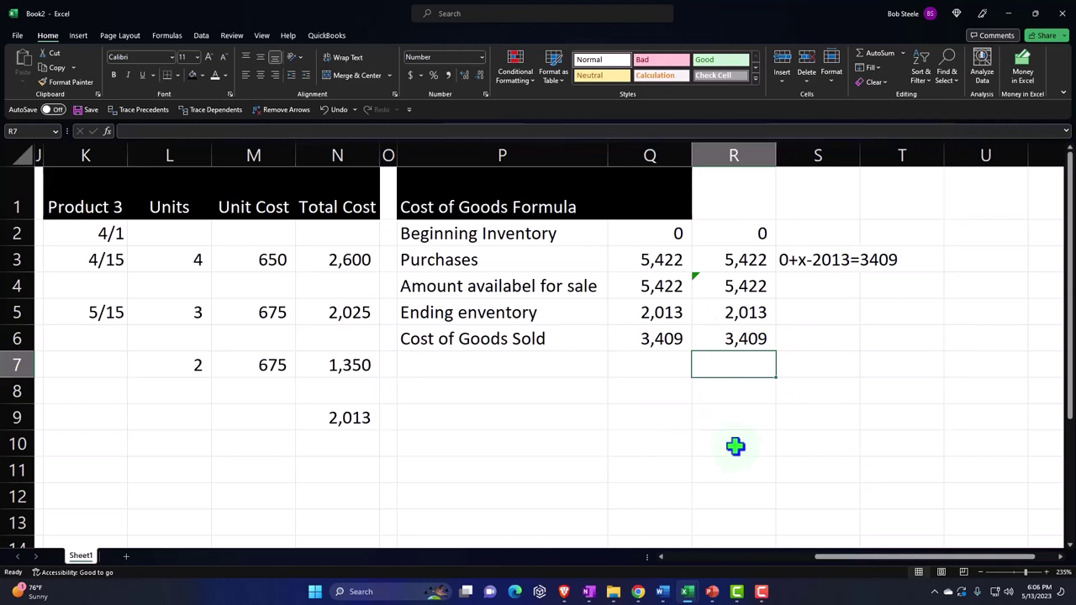
# Highlight the Ending enventory, Cost of Goods Sold and Purchases rows, then select Q2
pyautogui.moveTo(589, 311); pyautogui.dragTo(632, 307)
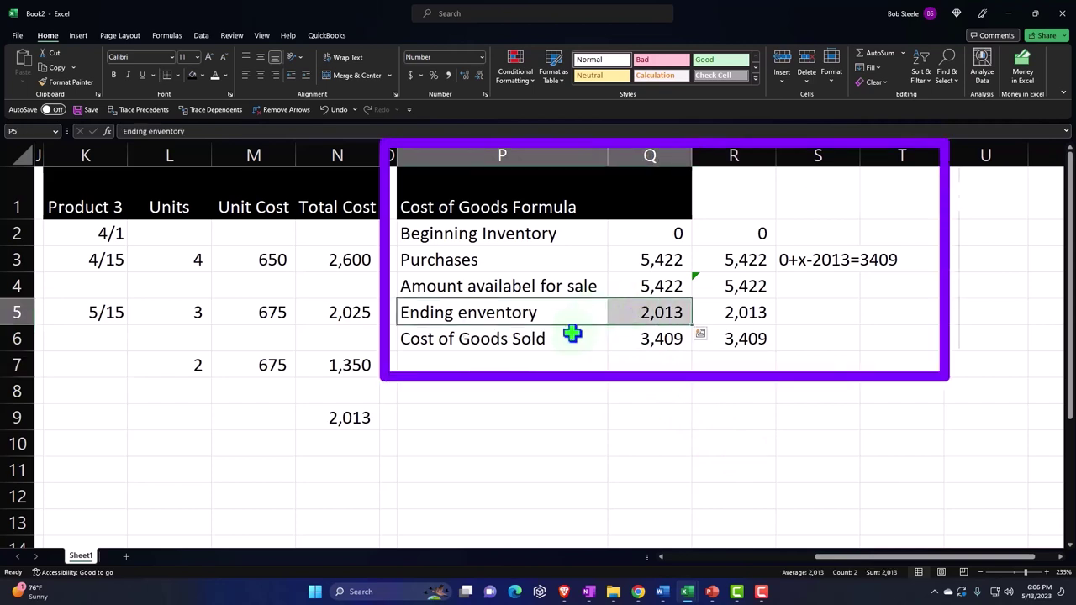
pyautogui.moveTo(572, 333); pyautogui.dragTo(639, 339)
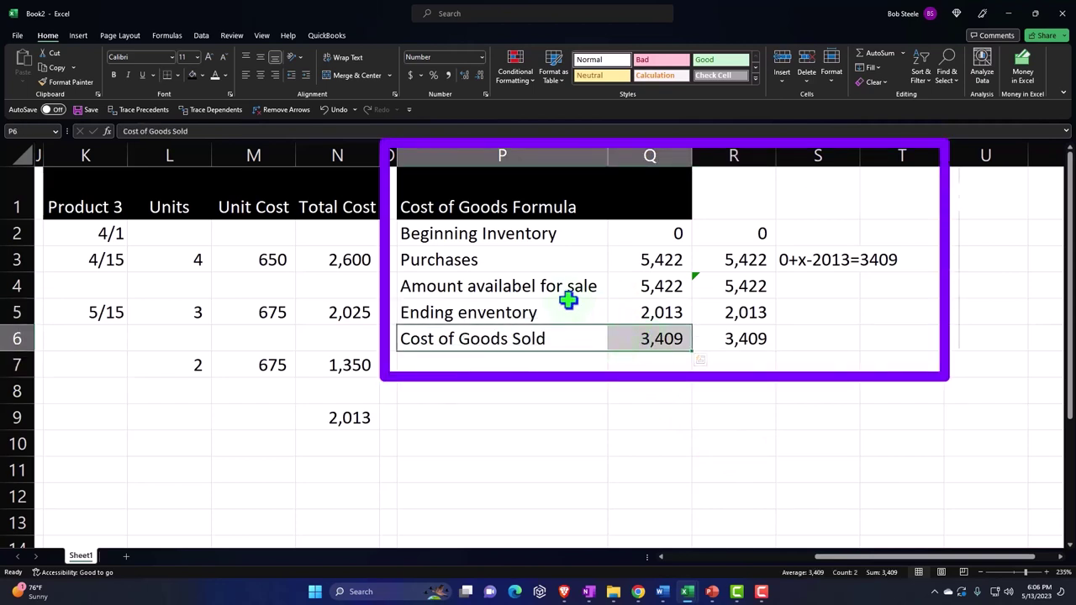
pyautogui.moveTo(527, 266); pyautogui.dragTo(622, 264)
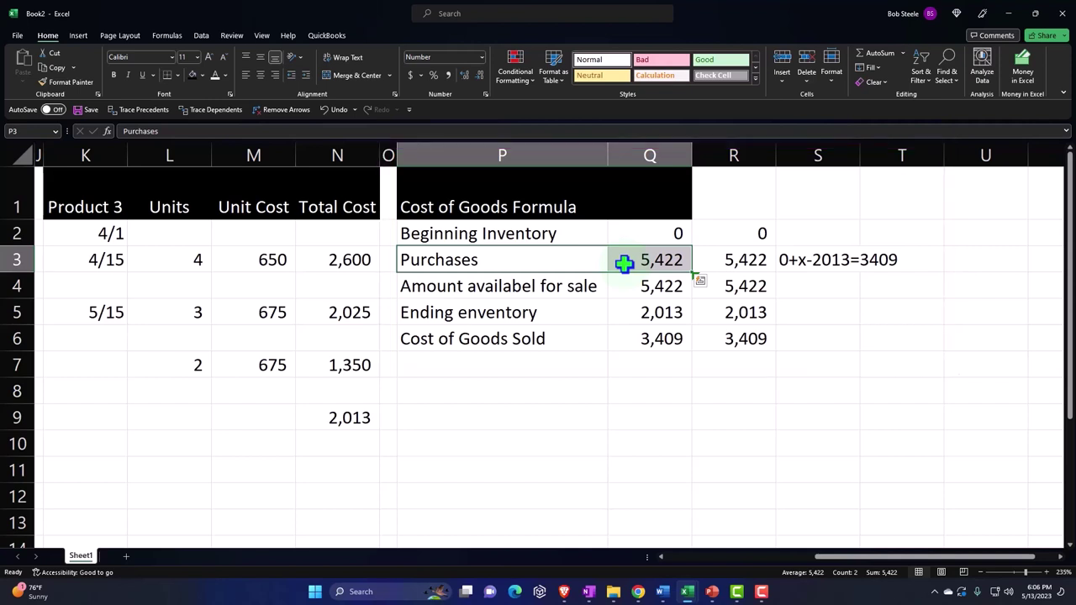
pyautogui.click(637, 238)
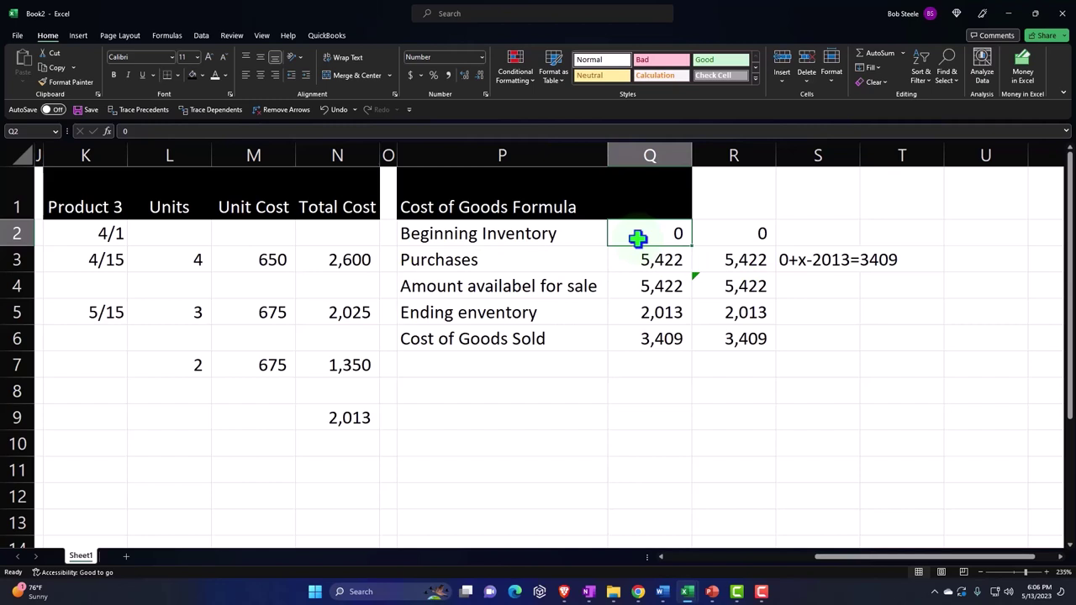
# Set Beginning Inventory to 1,000 and change Purchases to =Q6+Q5-Q2, giving 4,422
pyautogui.write('1000')
pyautogui.press('Return')
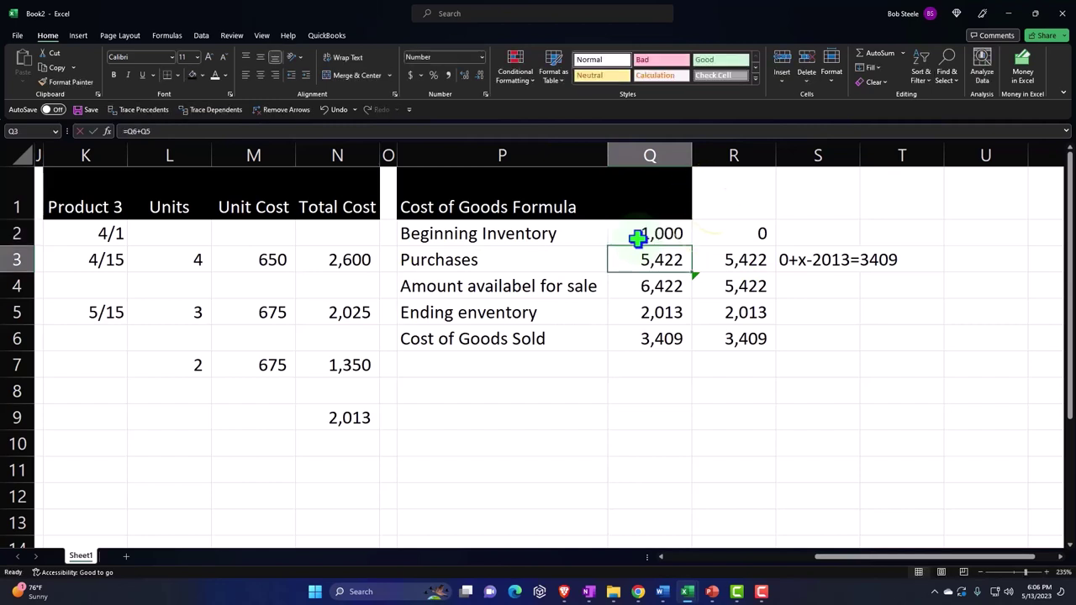
pyautogui.click(637, 397)
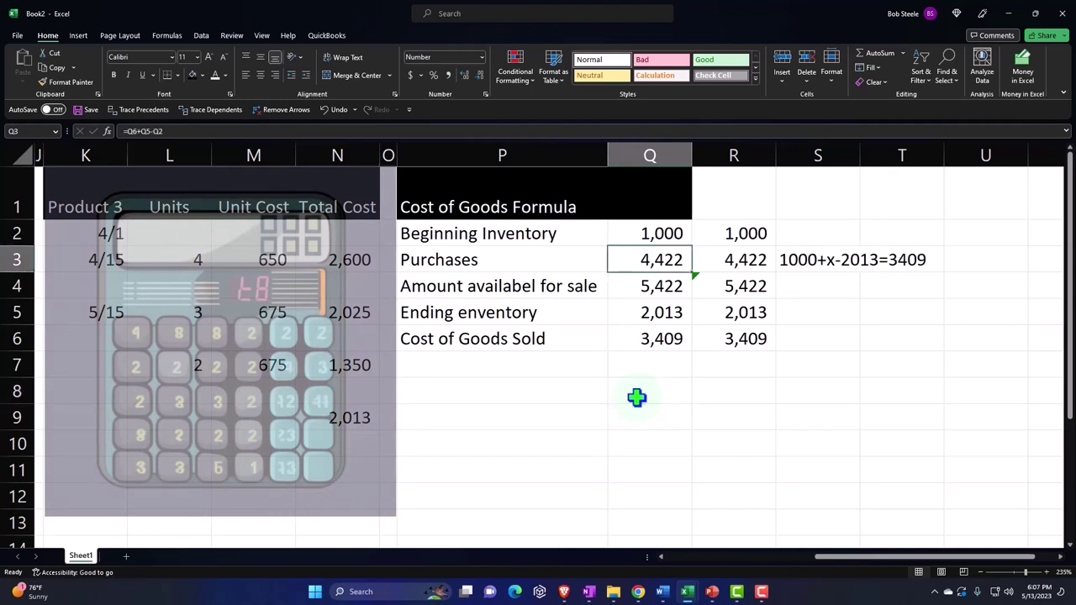
pyautogui.doubleClick(649, 259)
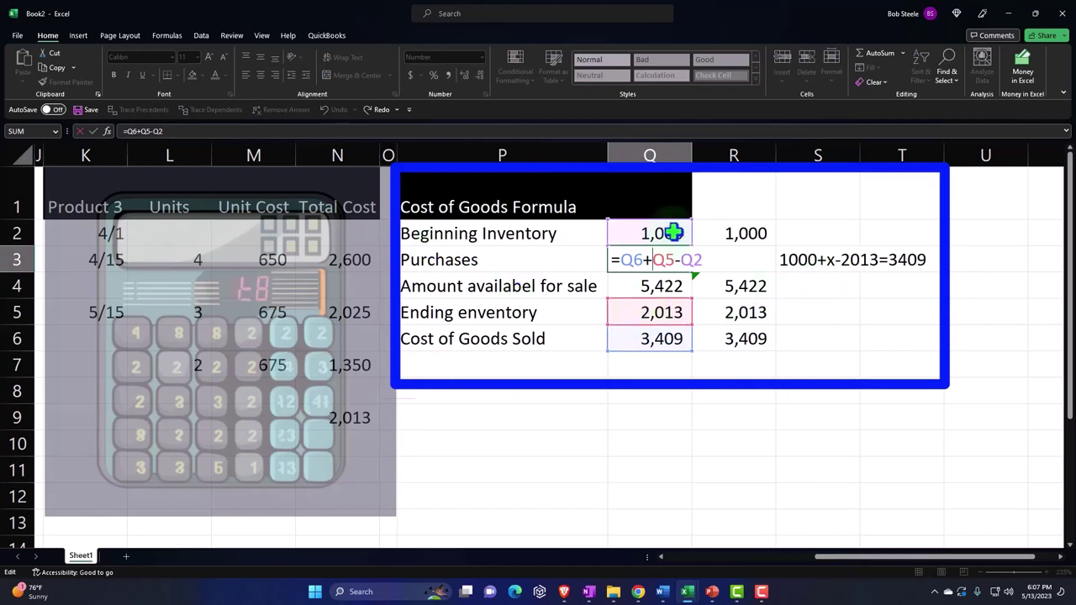
pyautogui.press('Return')
# Verify the check column R2:R6 values and the 2,013 total in N9
pyautogui.click(711, 235)
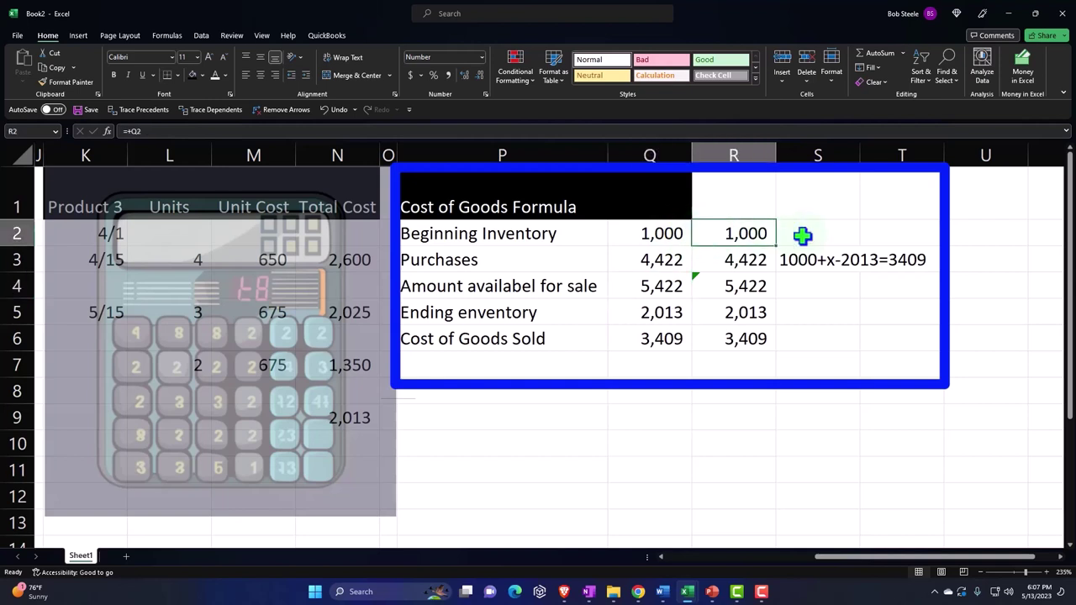
pyautogui.press('Down')
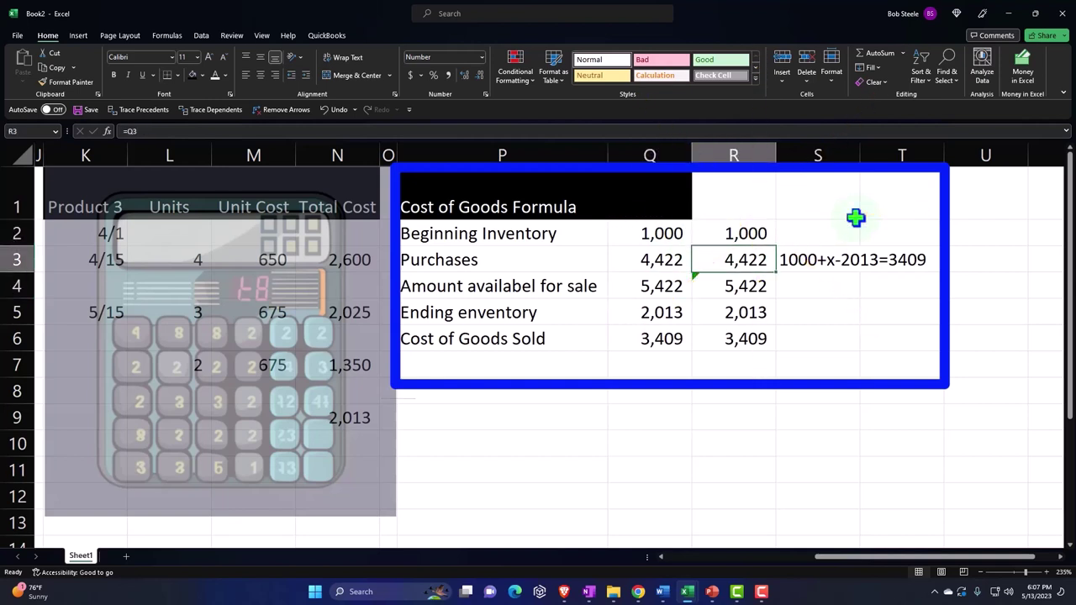
pyautogui.press('Down')
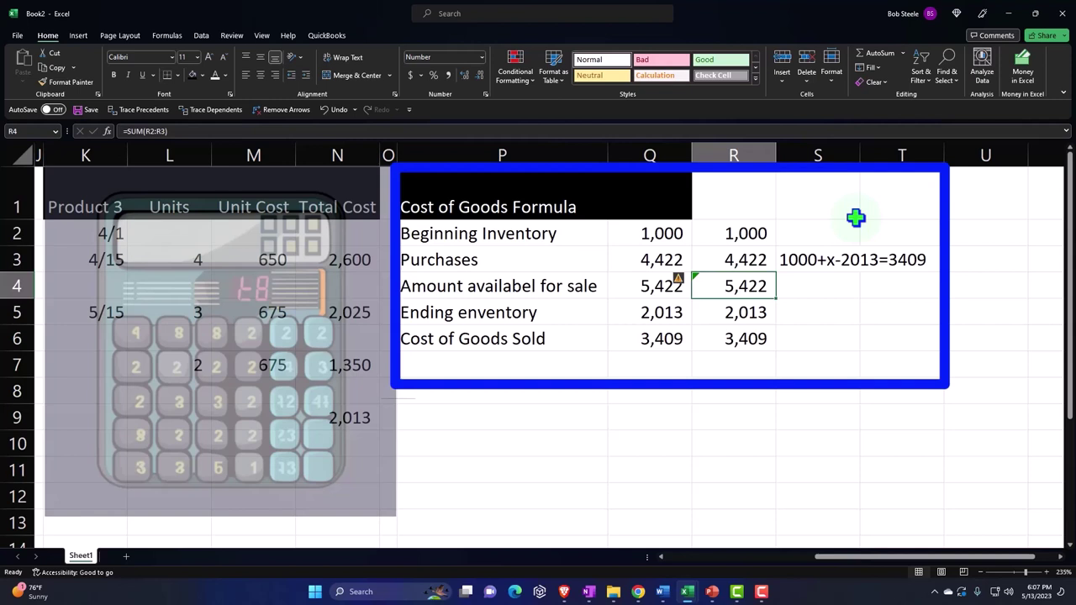
pyautogui.press('Down')
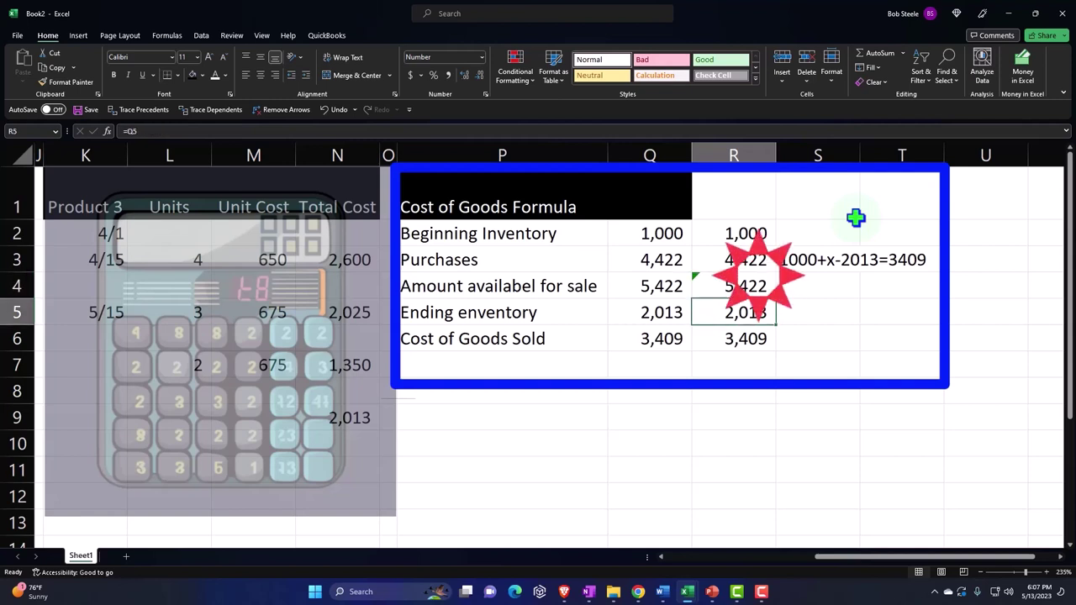
pyautogui.press('Down')
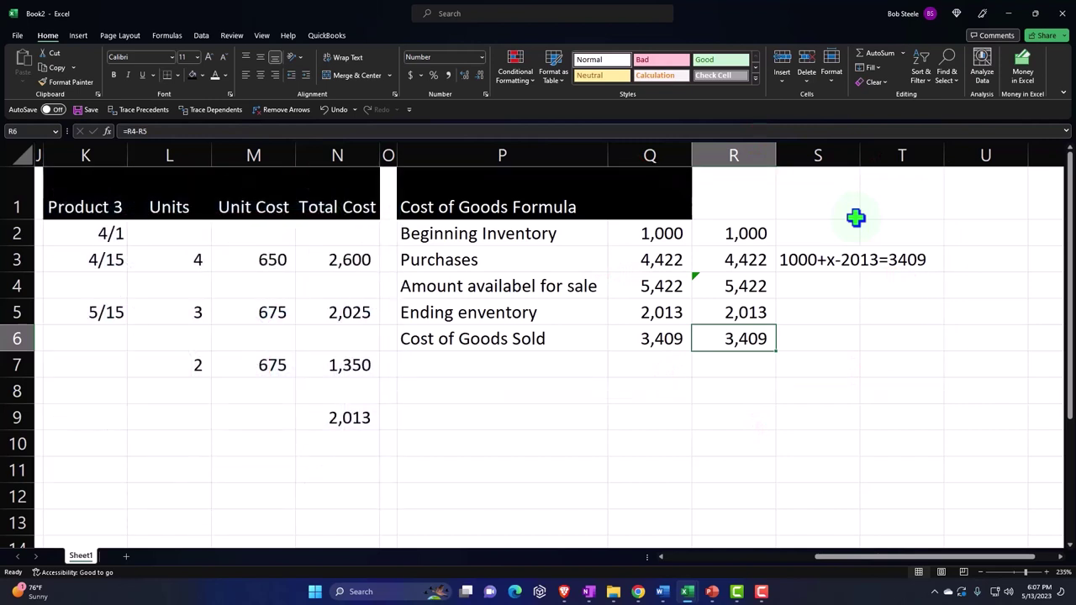
pyautogui.click(353, 420)
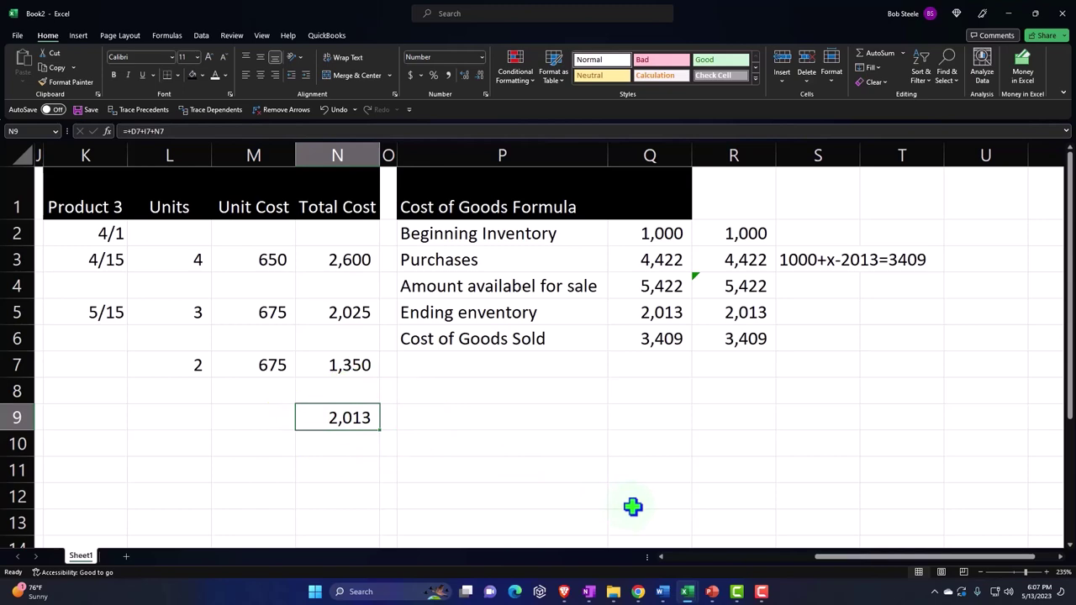
# Compare the QuickBooks Profit and Loss COGS total of $3,409.00, then minimize the browser
pyautogui.moveTo(638, 592)
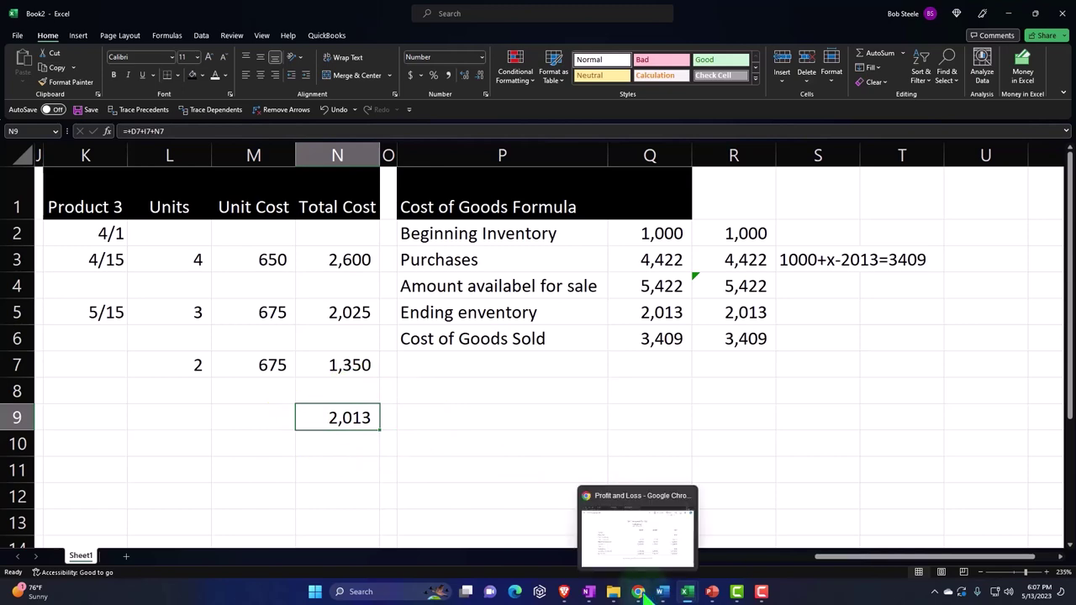
pyautogui.click(629, 540)
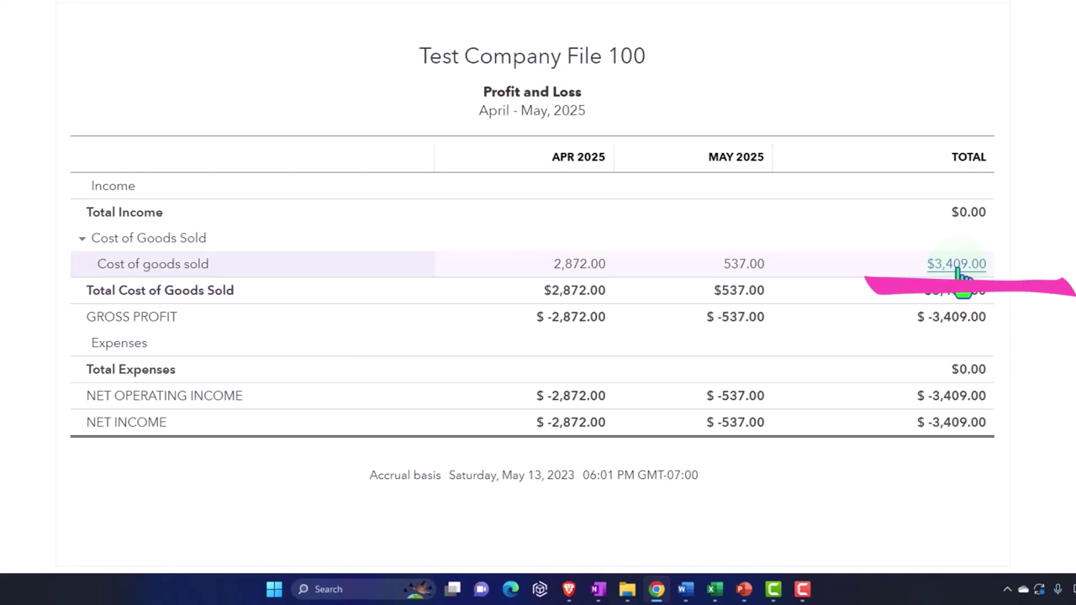
pyautogui.click(1012, 12)
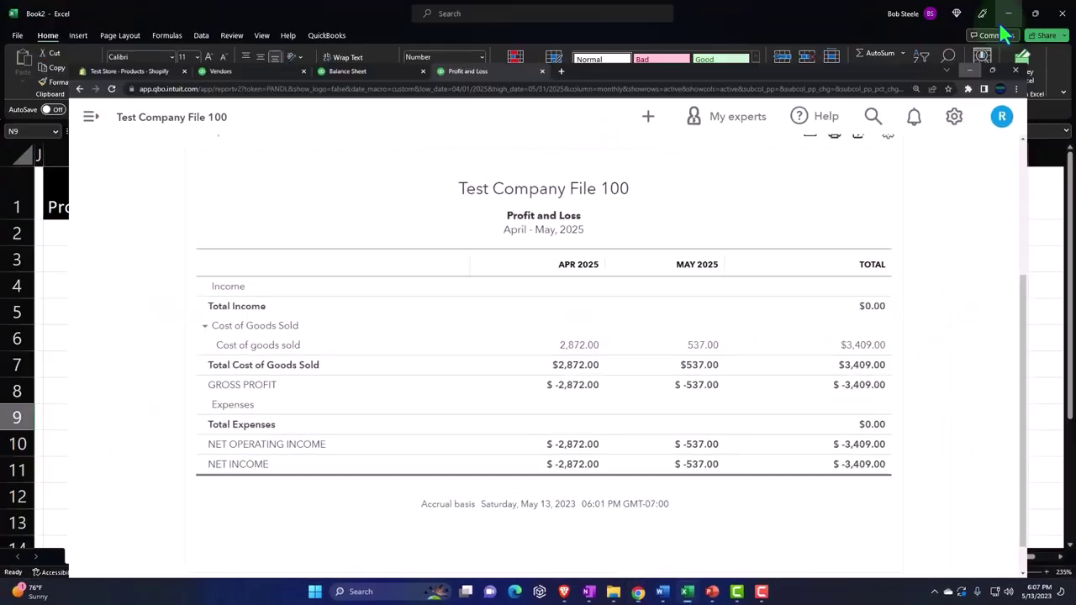
pyautogui.click(669, 230)
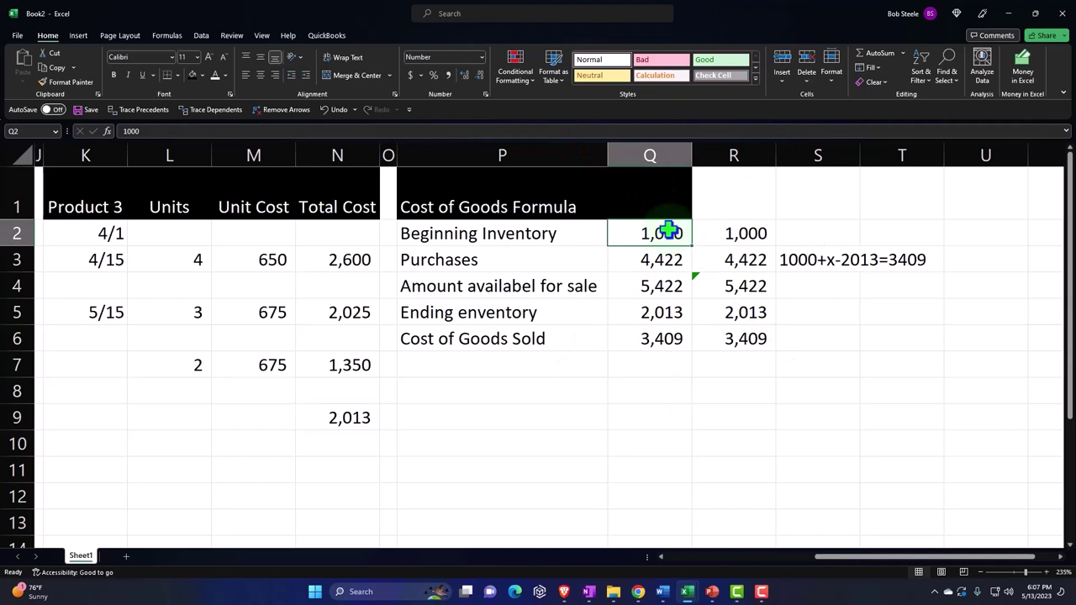
pyautogui.press('Down')
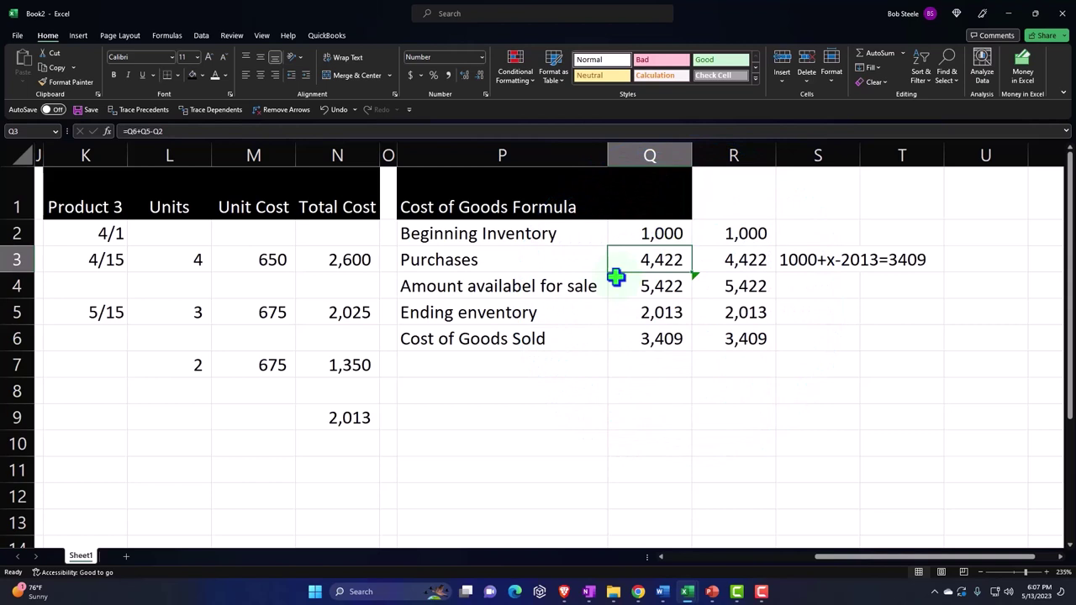
pyautogui.click(515, 362)
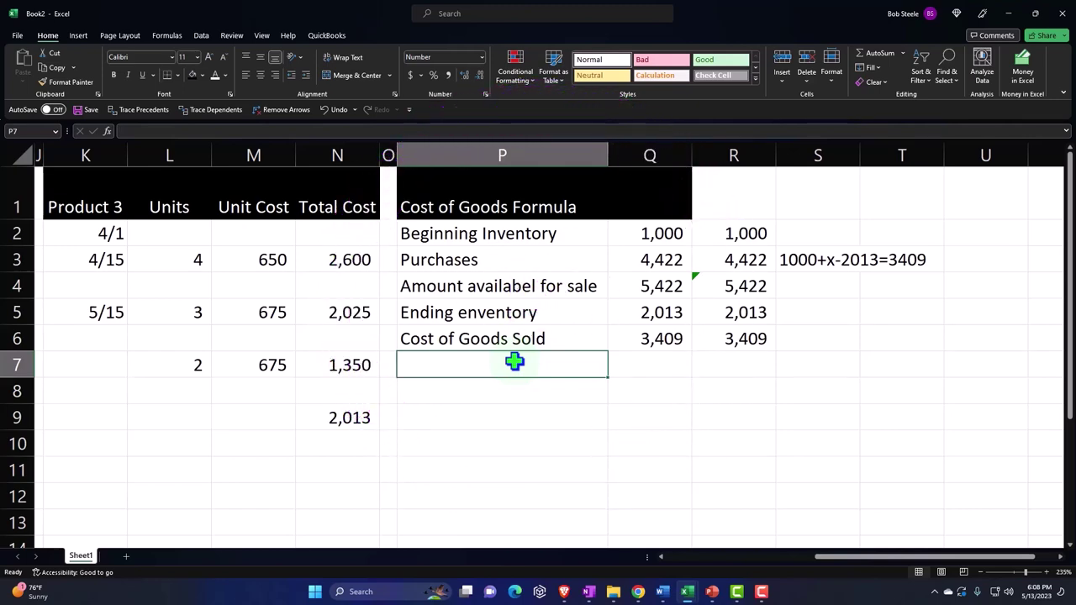
pyautogui.press('Left')
pyautogui.press('Left')
pyautogui.press('Home')
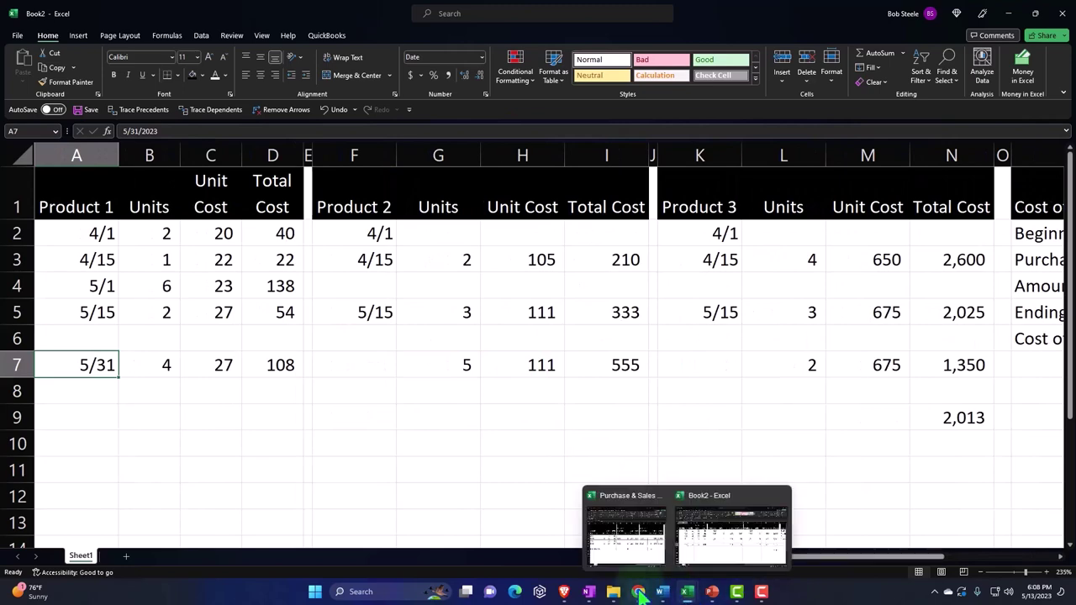
# Return to the QuickBooks Profit and Loss report and highlight May's 537.00 cost of goods sold
pyautogui.click(630, 555)
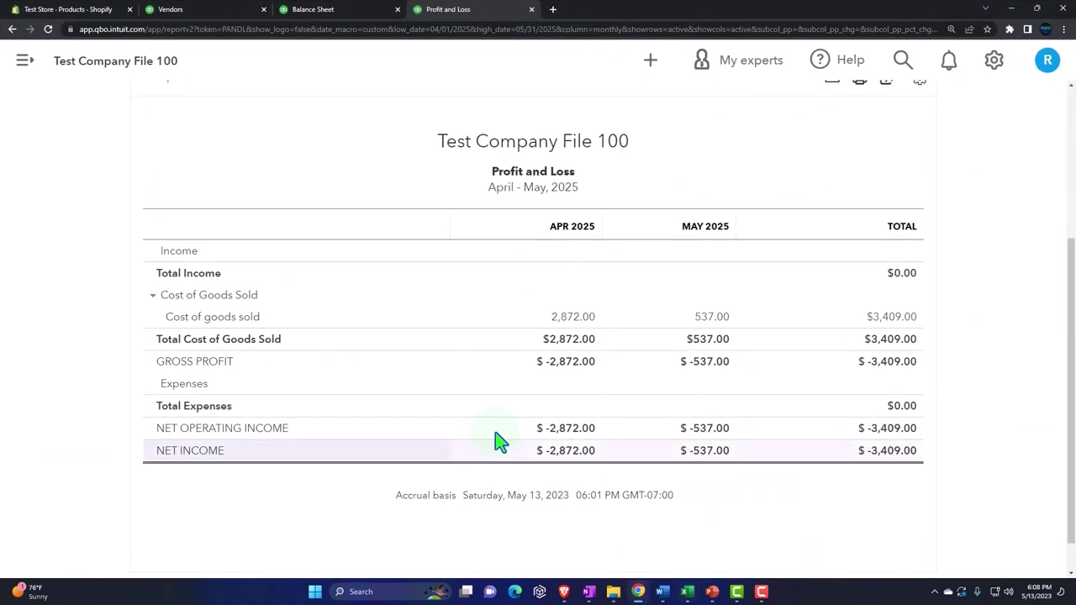
pyautogui.click(94, 11)
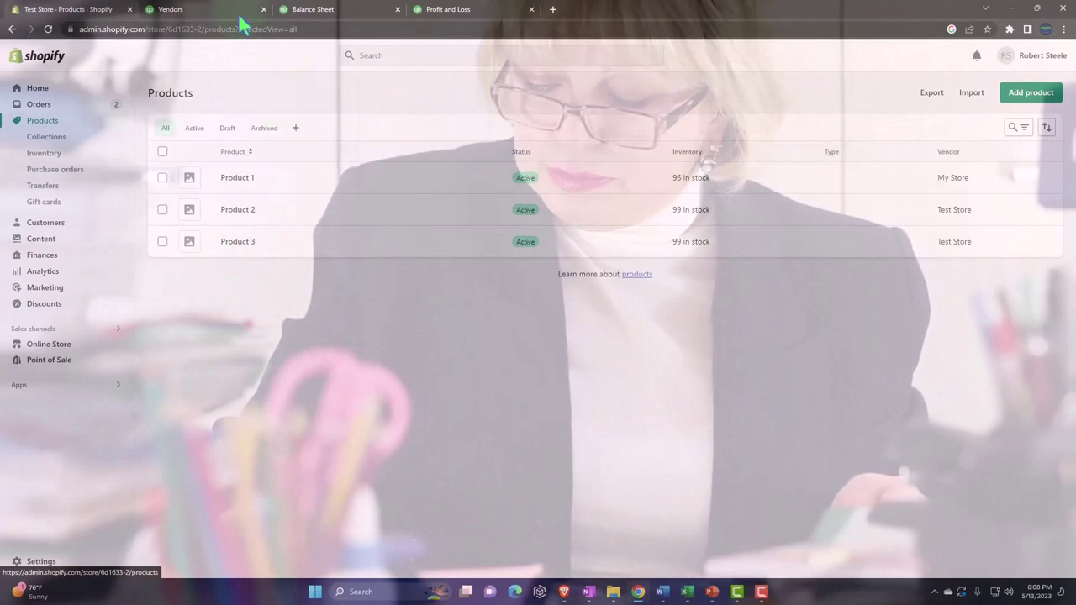
pyautogui.click(312, 11)
pyautogui.click(445, 10)
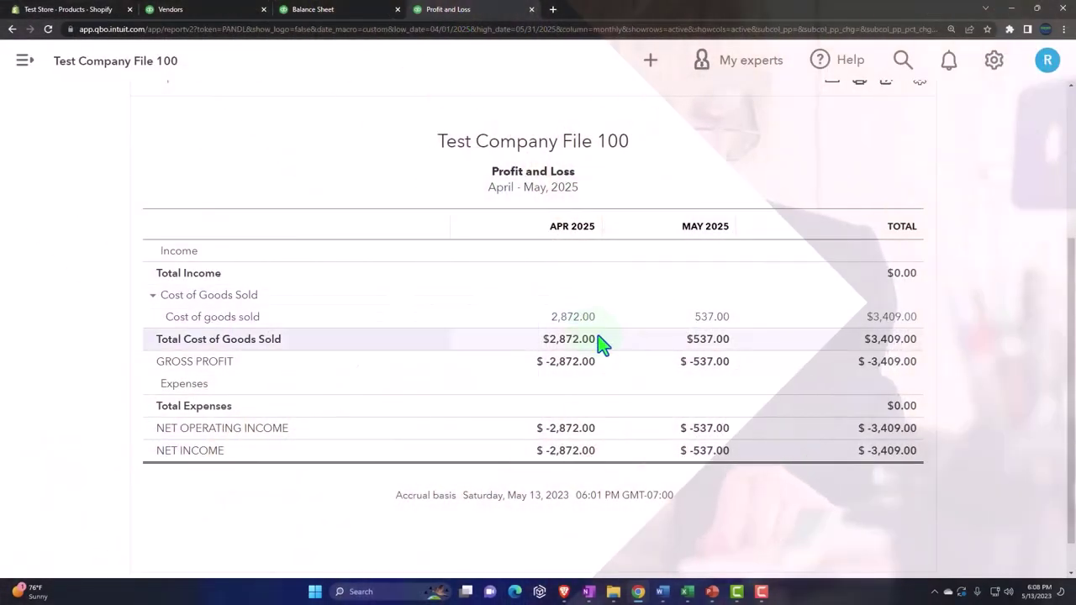
pyautogui.click(703, 317)
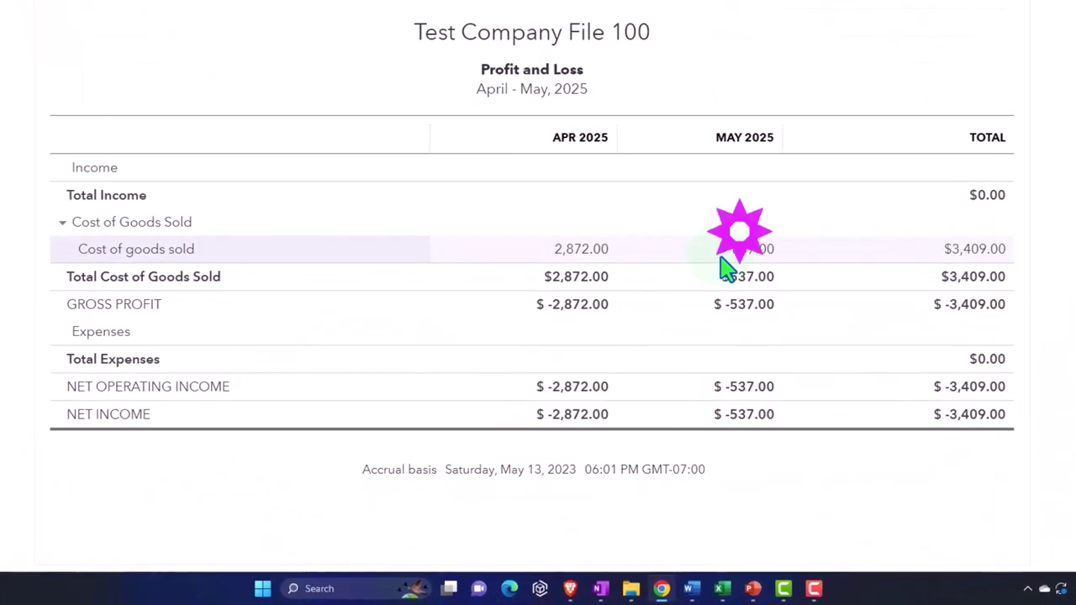